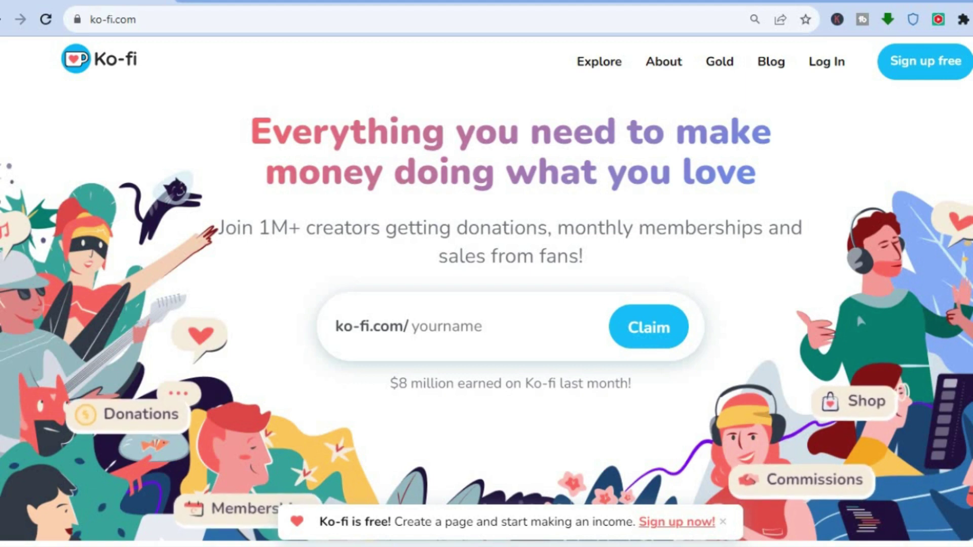
Read through the Ko-fi home page's introduction, creator testimonials, and sections on donations, product sales and memberships.
{"action": "scroll", "coordinate": [486, 315], "scroll_direction": "down", "scroll_amount": 1}
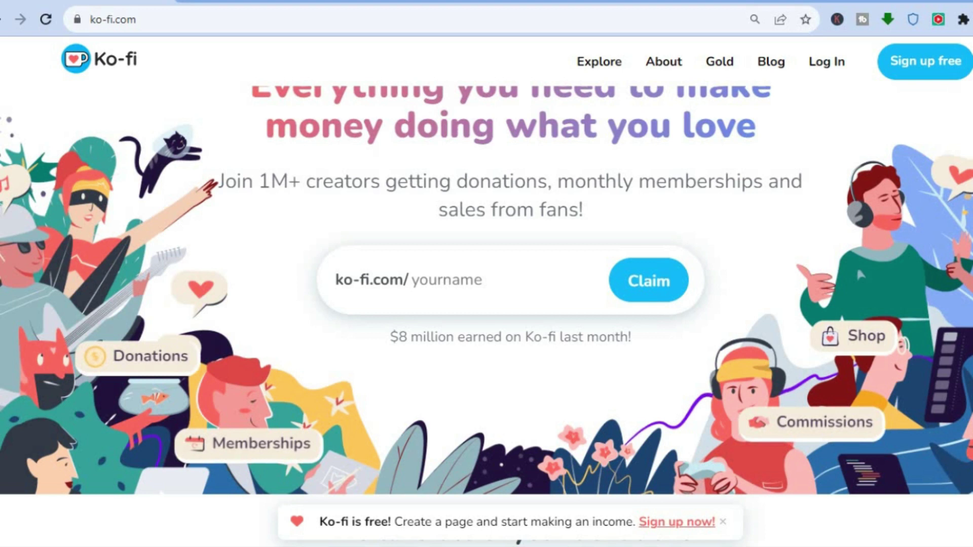
{"action": "scroll", "coordinate": [487, 293], "scroll_direction": "down", "scroll_amount": 2}
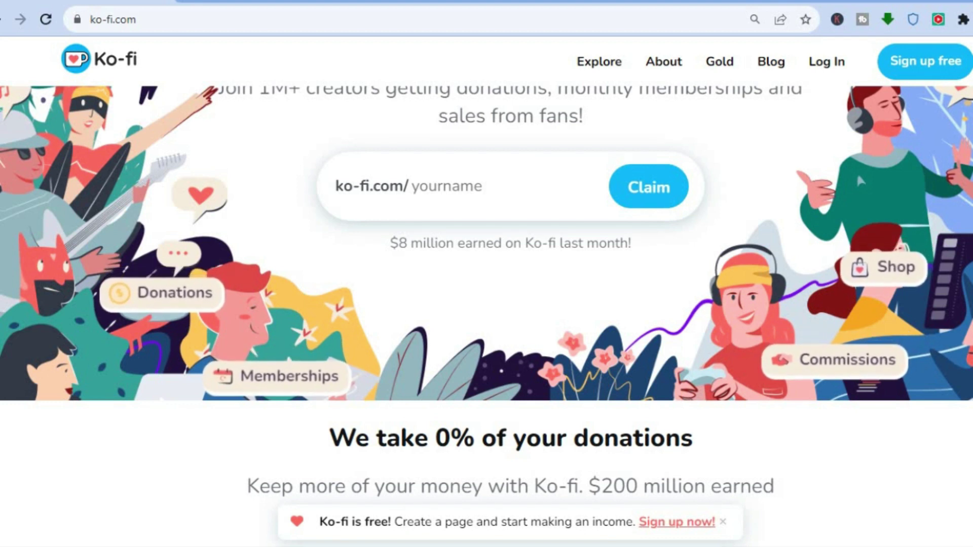
{"action": "scroll", "coordinate": [486, 304], "scroll_direction": "down", "scroll_amount": 2}
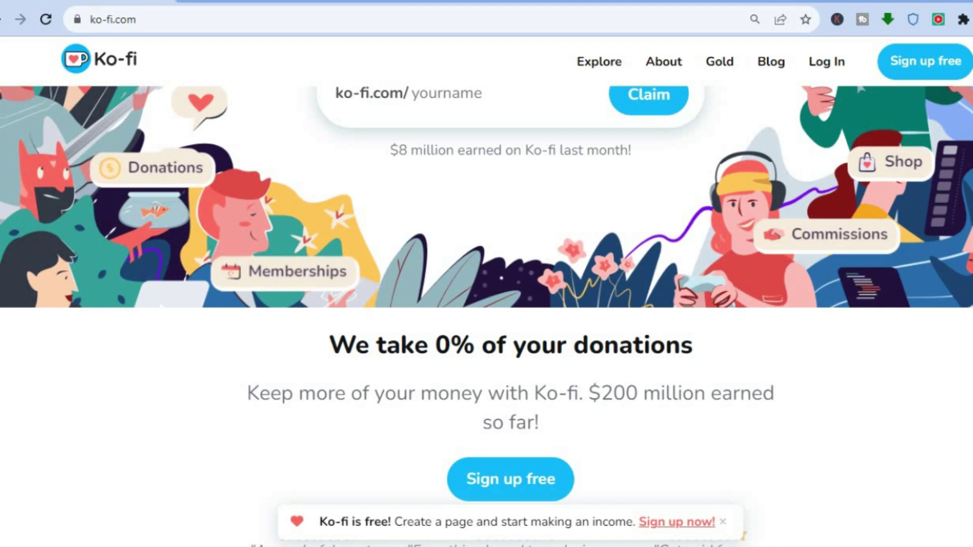
{"action": "scroll", "coordinate": [506, 299], "scroll_direction": "down", "scroll_amount": 2}
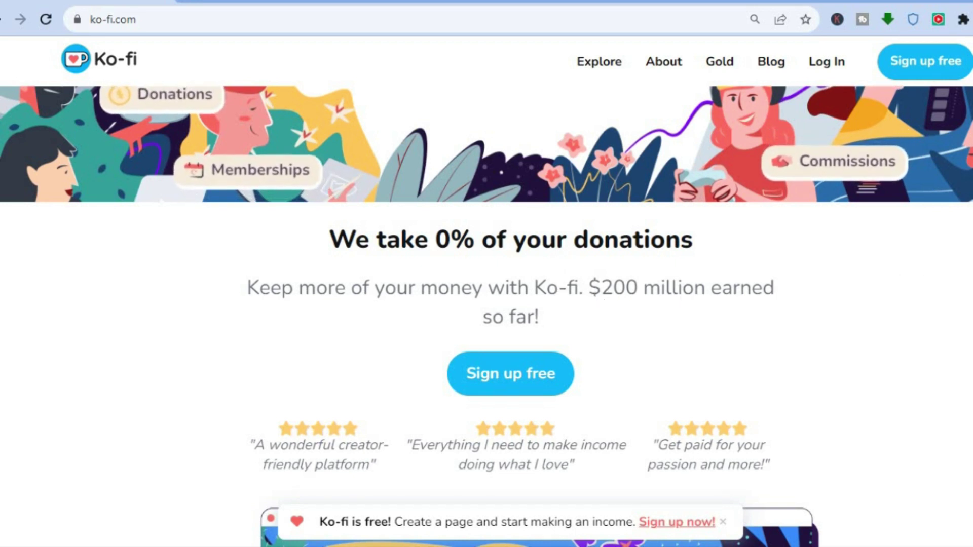
{"action": "scroll", "coordinate": [902, 272], "scroll_direction": "down", "scroll_amount": 3}
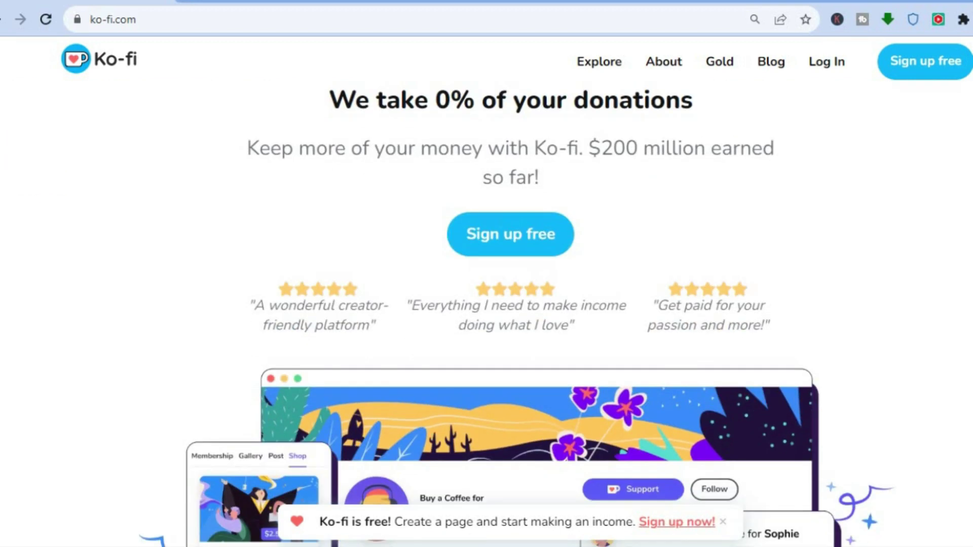
{"action": "scroll", "coordinate": [486, 304], "scroll_direction": "down", "scroll_amount": 10}
{"action": "scroll", "coordinate": [486, 304], "scroll_direction": "down", "scroll_amount": 15}
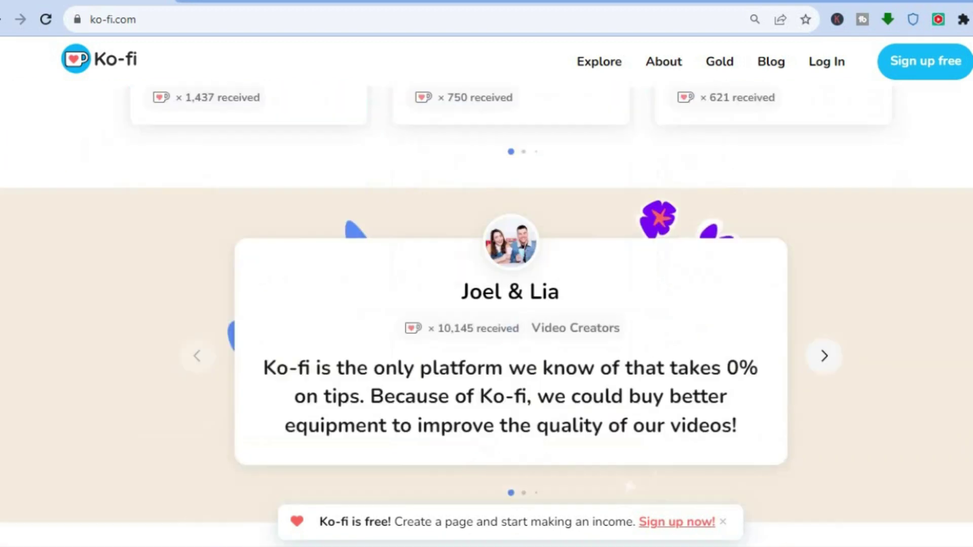
{"action": "scroll", "coordinate": [486, 304], "scroll_direction": "down", "scroll_amount": 2}
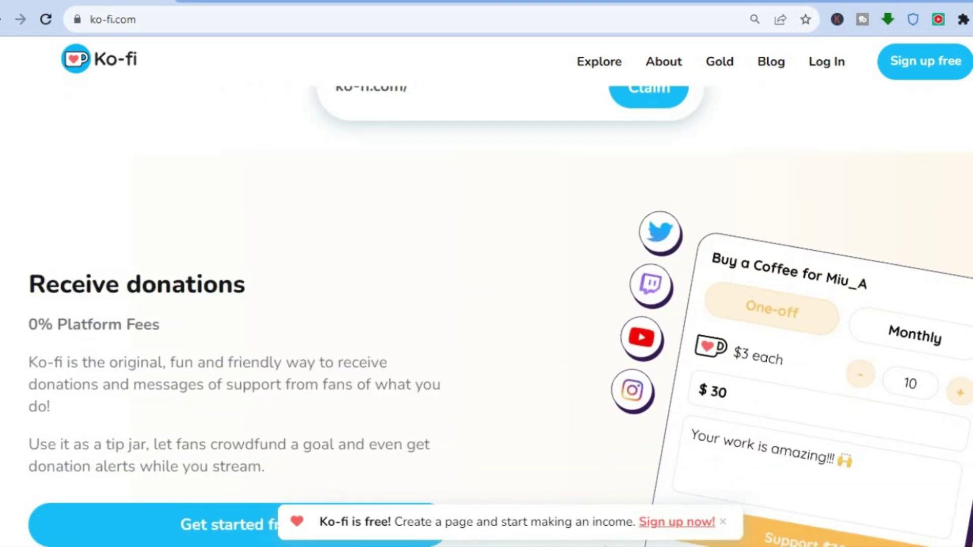
{"action": "scroll", "coordinate": [486, 304], "scroll_direction": "down", "scroll_amount": 1}
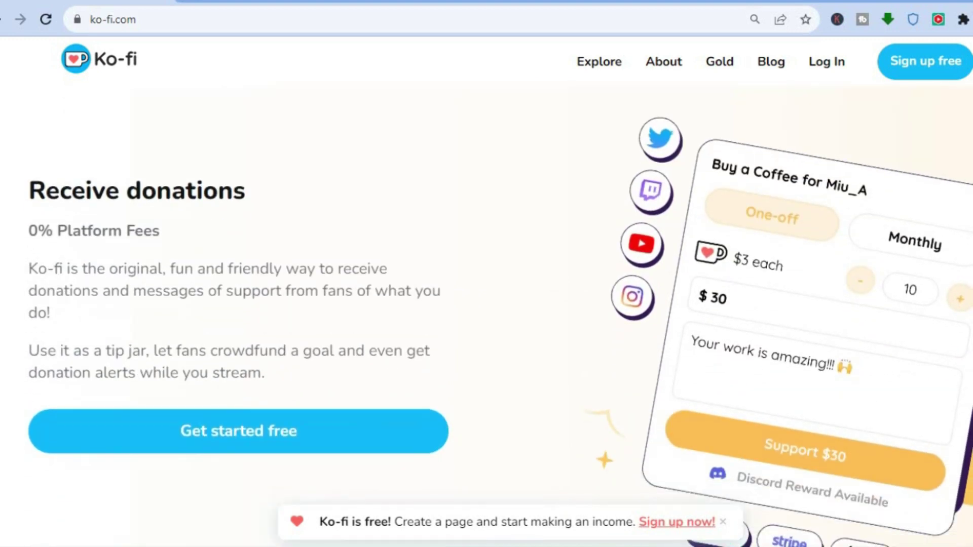
{"action": "scroll", "coordinate": [487, 304], "scroll_direction": "down", "scroll_amount": 1}
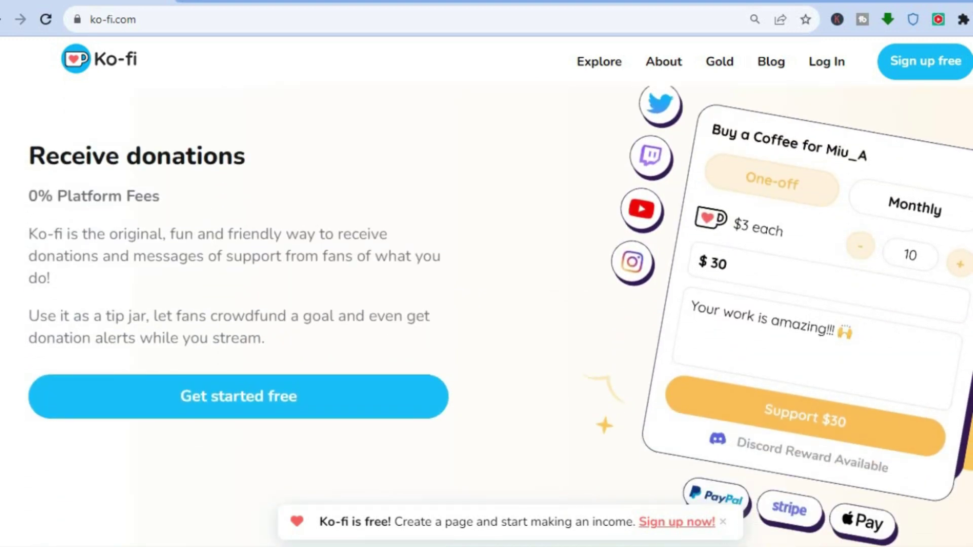
{"action": "scroll", "coordinate": [486, 304], "scroll_direction": "down", "scroll_amount": 7}
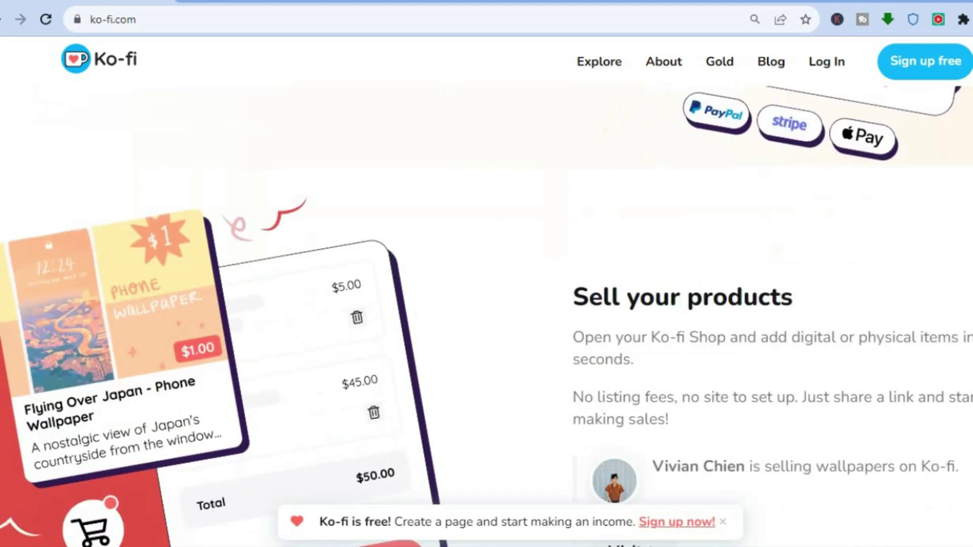
{"action": "scroll", "coordinate": [486, 304], "scroll_direction": "down", "scroll_amount": 10}
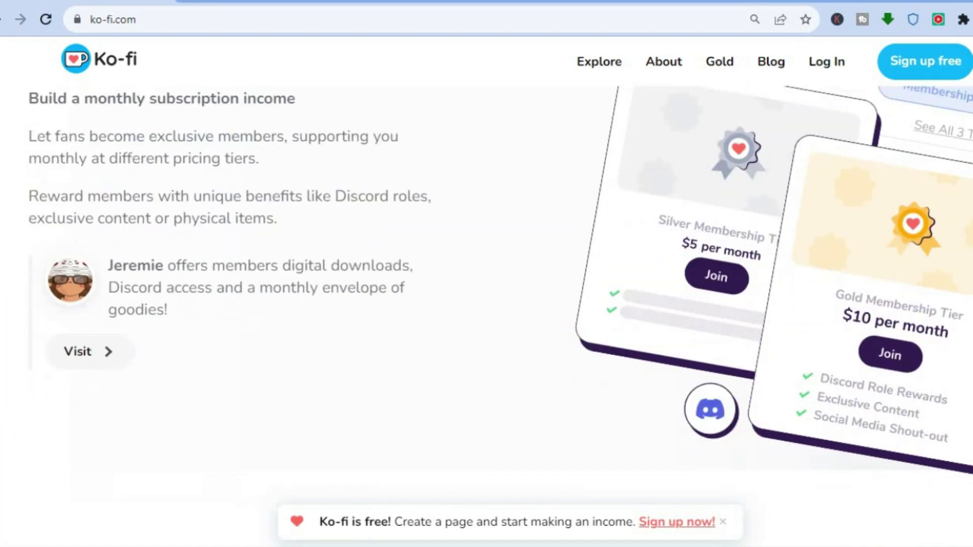
{"action": "scroll", "coordinate": [486, 304], "scroll_direction": "up", "scroll_amount": 1}
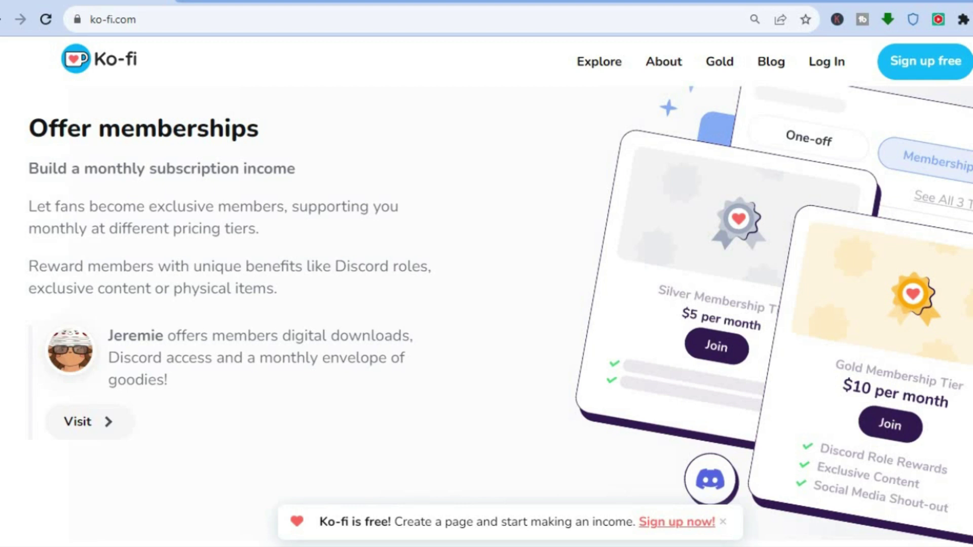
Examine the home page's commissions, crowdfunding goal and feature overview sections, including how creators get paid directly.
{"action": "scroll", "coordinate": [486, 315], "scroll_direction": "down", "scroll_amount": 10}
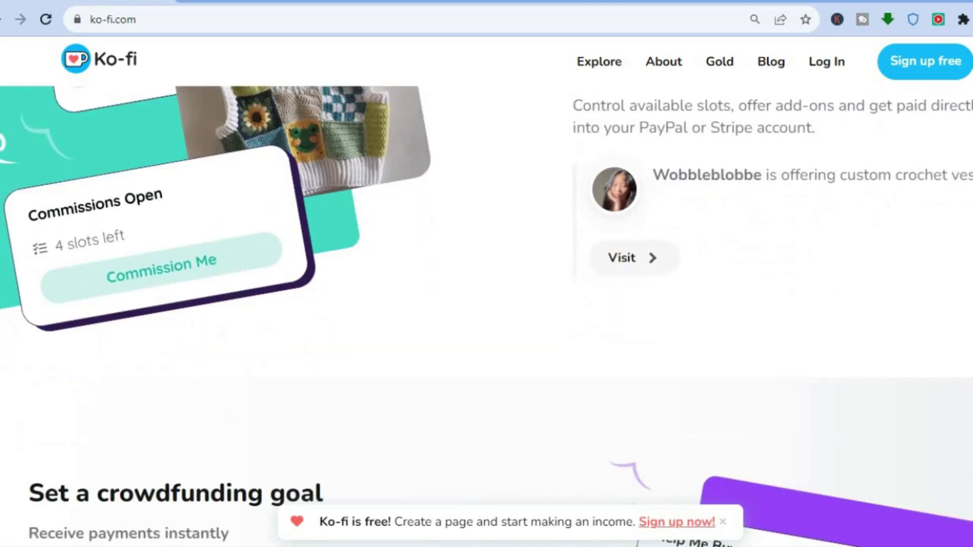
{"action": "scroll", "coordinate": [487, 314], "scroll_direction": "down", "scroll_amount": 8}
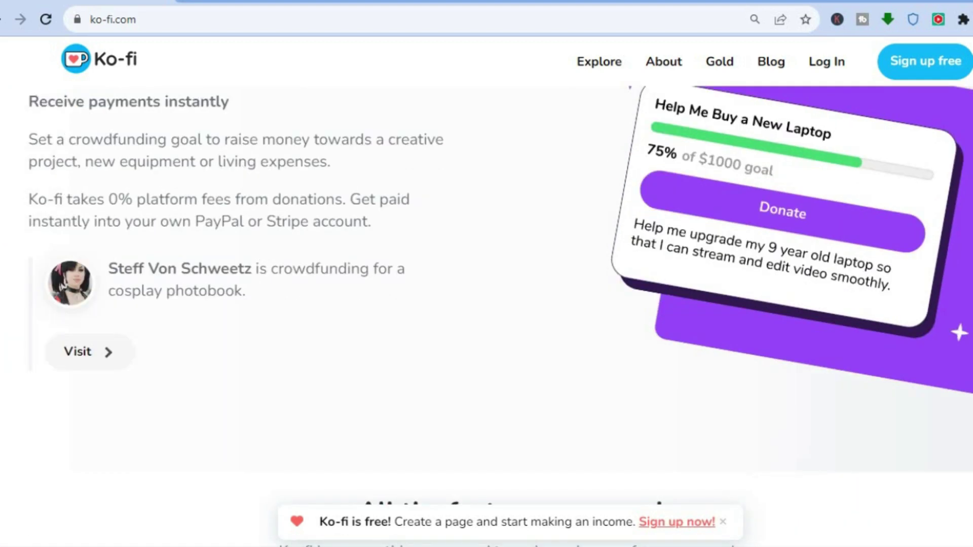
{"action": "scroll", "coordinate": [486, 314], "scroll_direction": "down", "scroll_amount": 12}
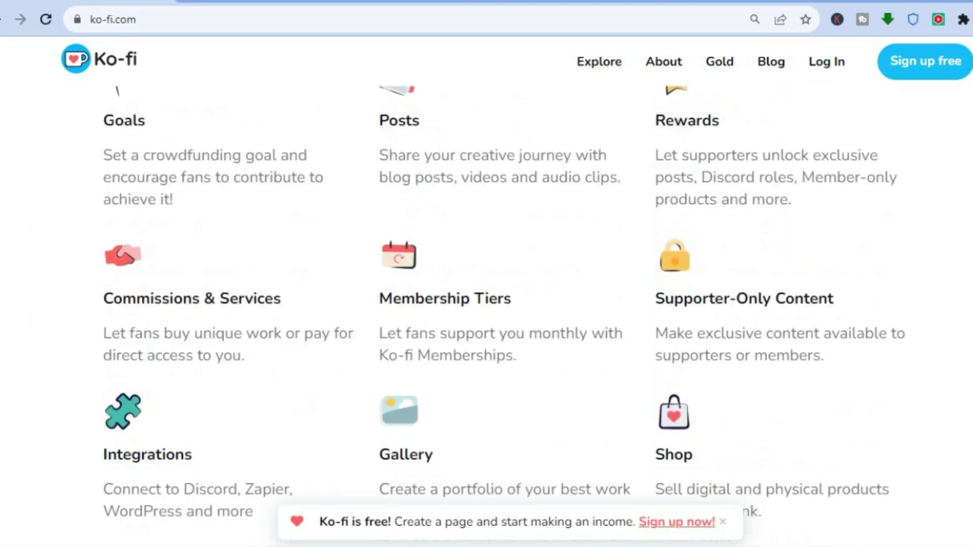
{"action": "scroll", "coordinate": [487, 314], "scroll_direction": "down", "scroll_amount": 7}
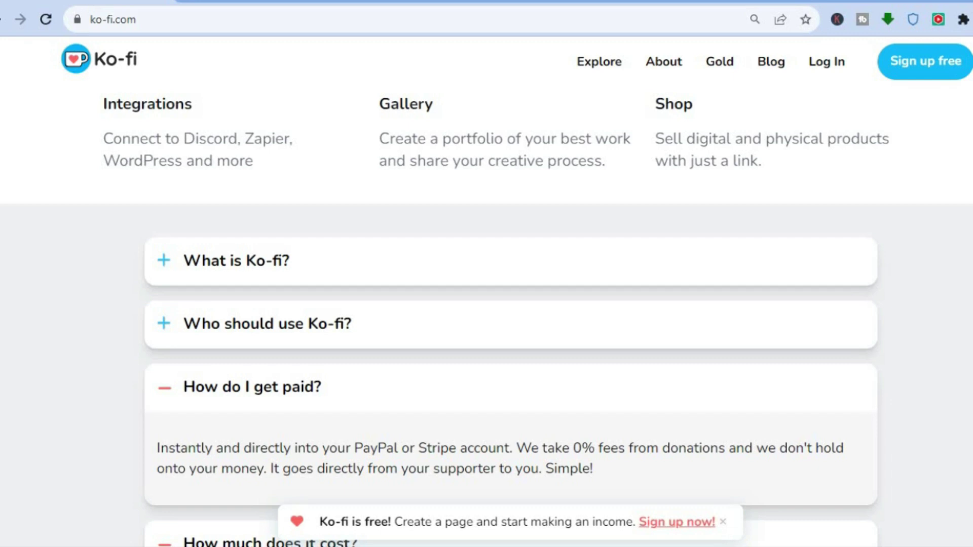
{"action": "scroll", "coordinate": [487, 314], "scroll_direction": "up", "scroll_amount": 4}
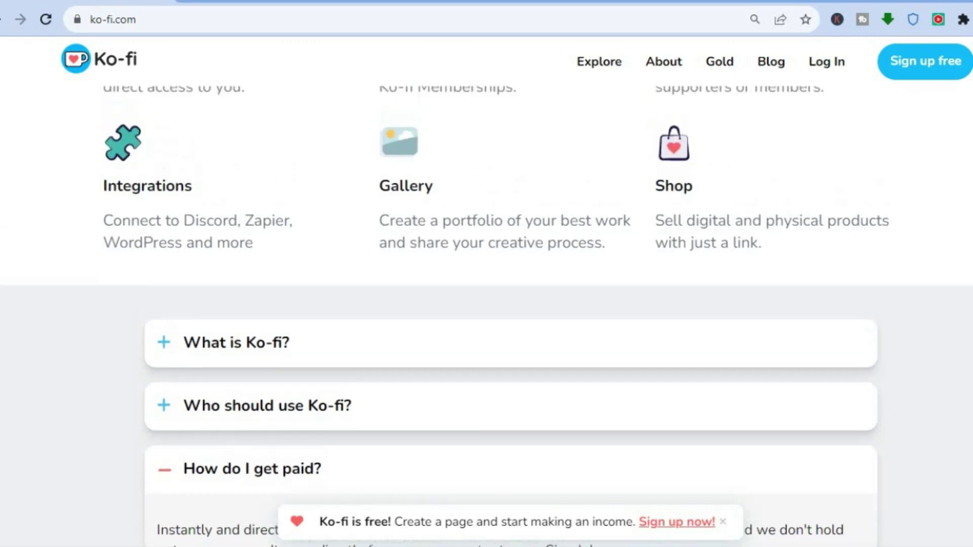
{"action": "scroll", "coordinate": [486, 315], "scroll_direction": "up", "scroll_amount": 10}
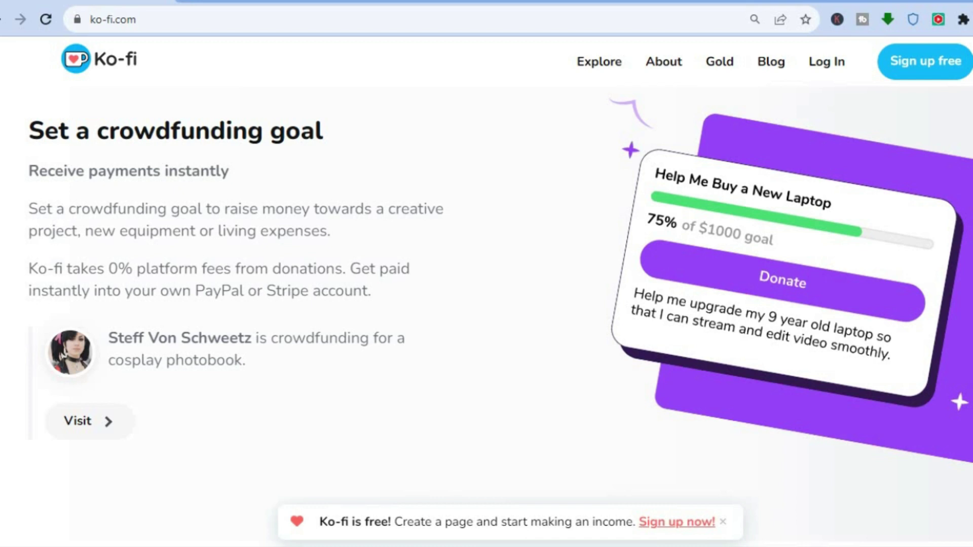
{"action": "scroll", "coordinate": [487, 304], "scroll_direction": "down", "scroll_amount": 1}
{"action": "scroll", "coordinate": [486, 304], "scroll_direction": "down", "scroll_amount": 1}
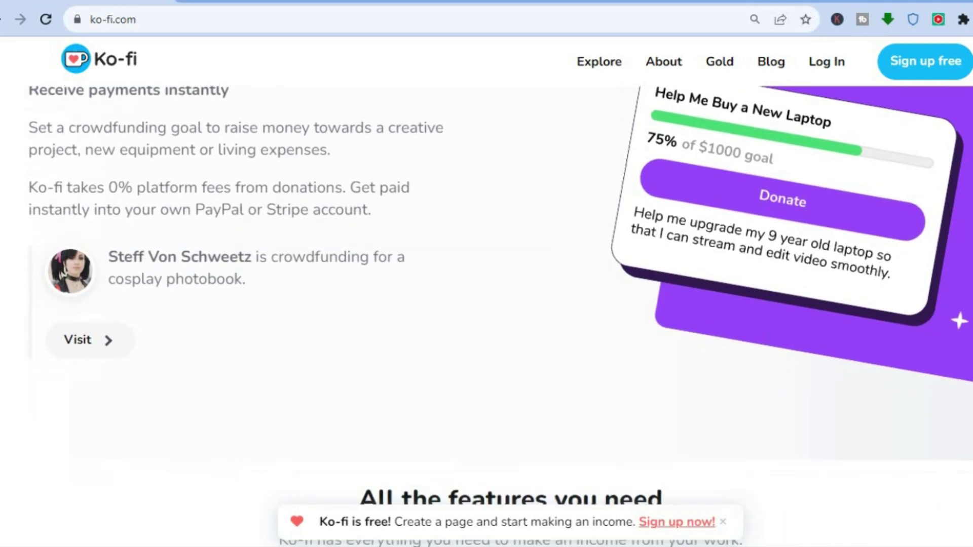
{"action": "scroll", "coordinate": [487, 304], "scroll_direction": "down", "scroll_amount": 10}
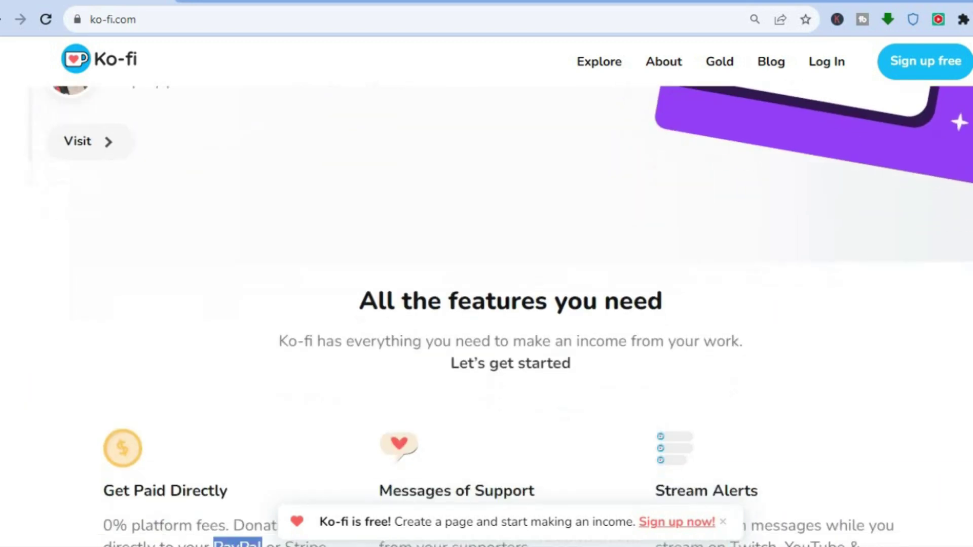
{"action": "double_click", "coordinate": [237, 233]}
{"action": "scroll", "coordinate": [486, 304], "scroll_direction": "down", "scroll_amount": 3}
Read the frequently asked questions about getting paid, costs and how much creators can earn.
{"action": "scroll", "coordinate": [486, 304], "scroll_direction": "down", "scroll_amount": 11}
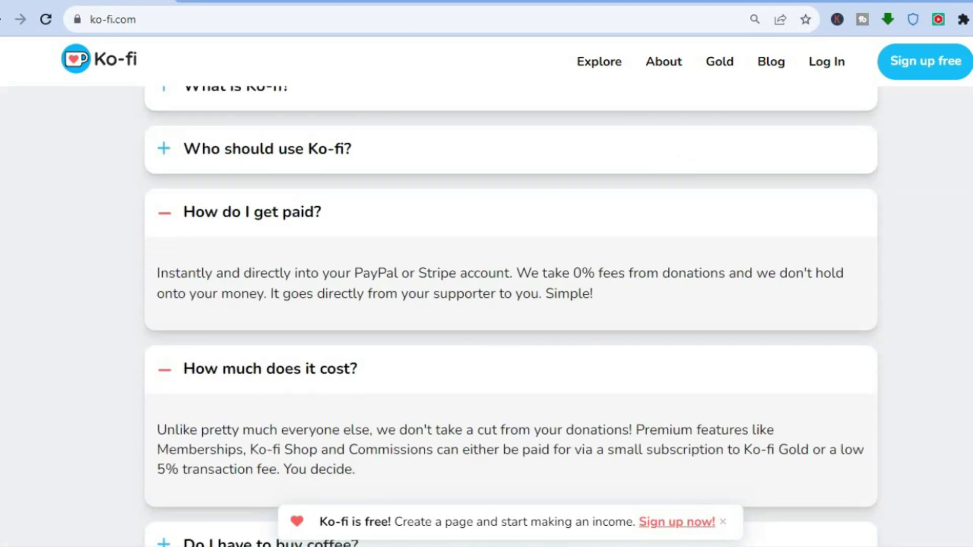
{"action": "scroll", "coordinate": [487, 304], "scroll_direction": "down", "scroll_amount": 3}
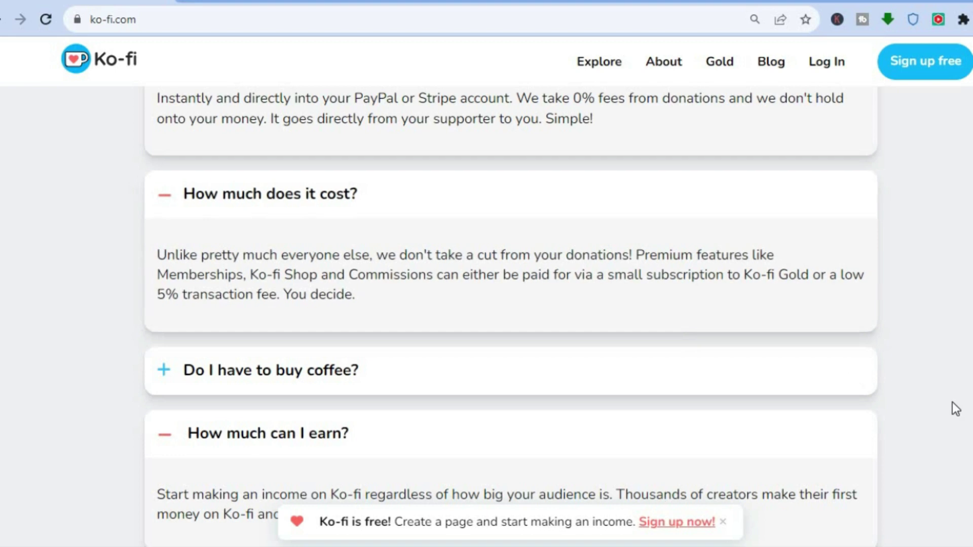
{"action": "scroll", "coordinate": [581, 384], "scroll_direction": "up", "scroll_amount": 4}
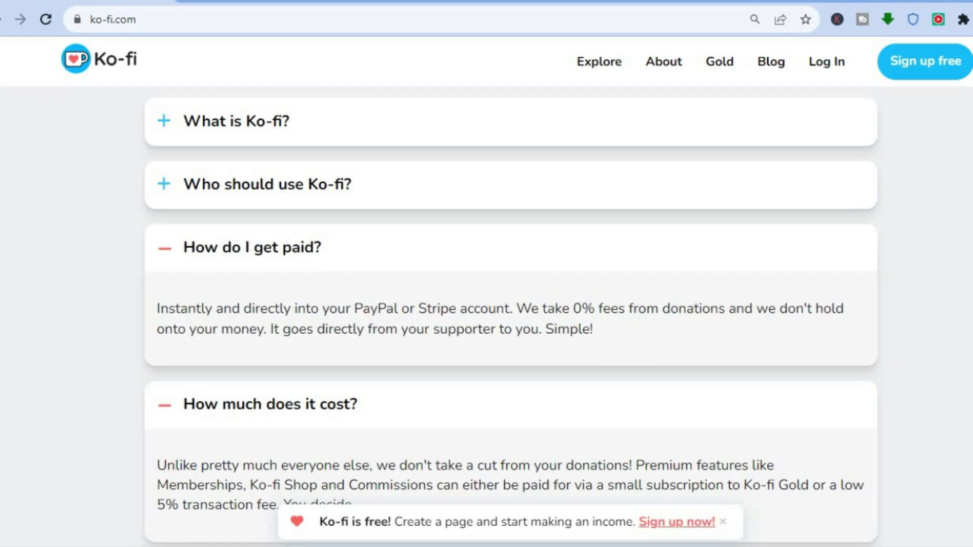
{"action": "scroll", "coordinate": [511, 273], "scroll_direction": "down", "scroll_amount": 10}
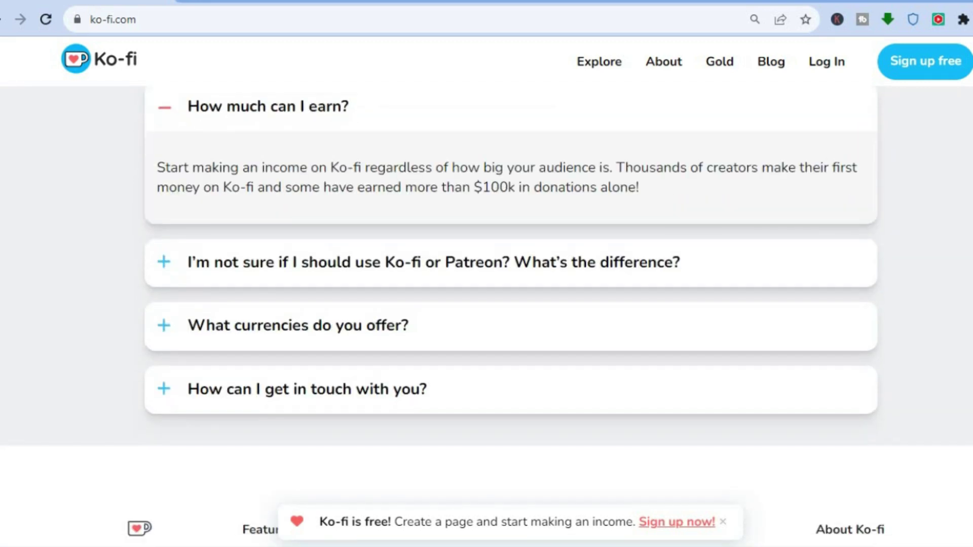
{"action": "left_click", "coordinate": [718, 339]}
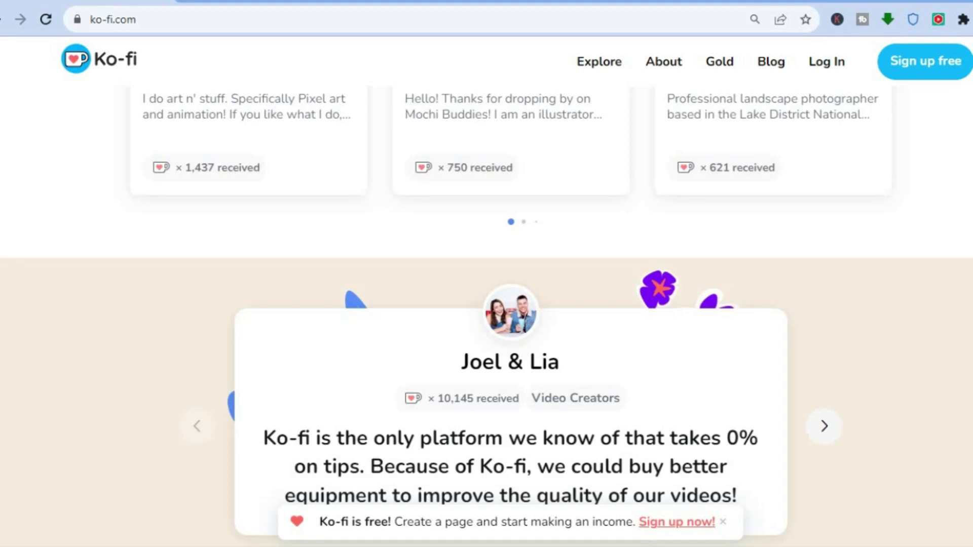
Claim the page name "answer" from the home page to start the sign-up.
{"action": "scroll", "coordinate": [487, 304], "scroll_direction": "up", "scroll_amount": 6}
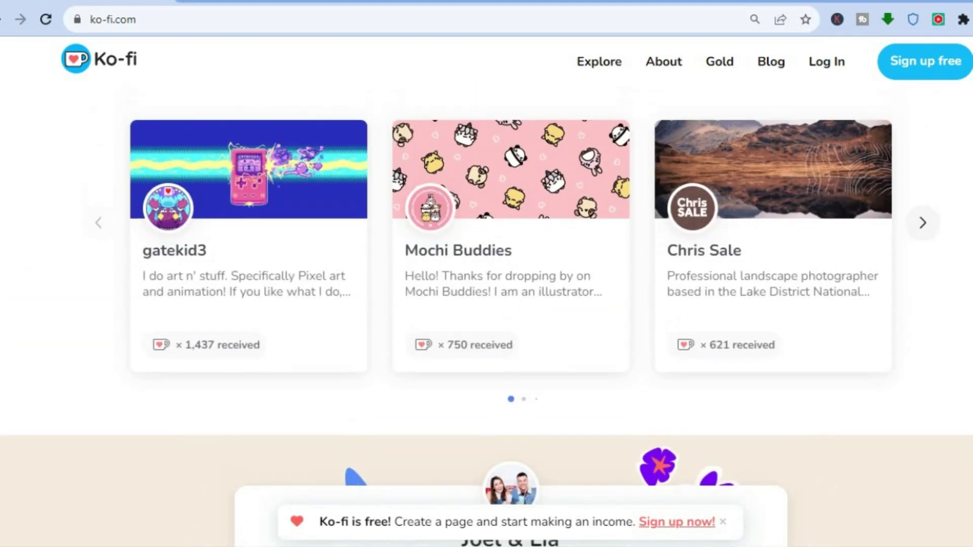
{"action": "scroll", "coordinate": [487, 304], "scroll_direction": "up", "scroll_amount": 15}
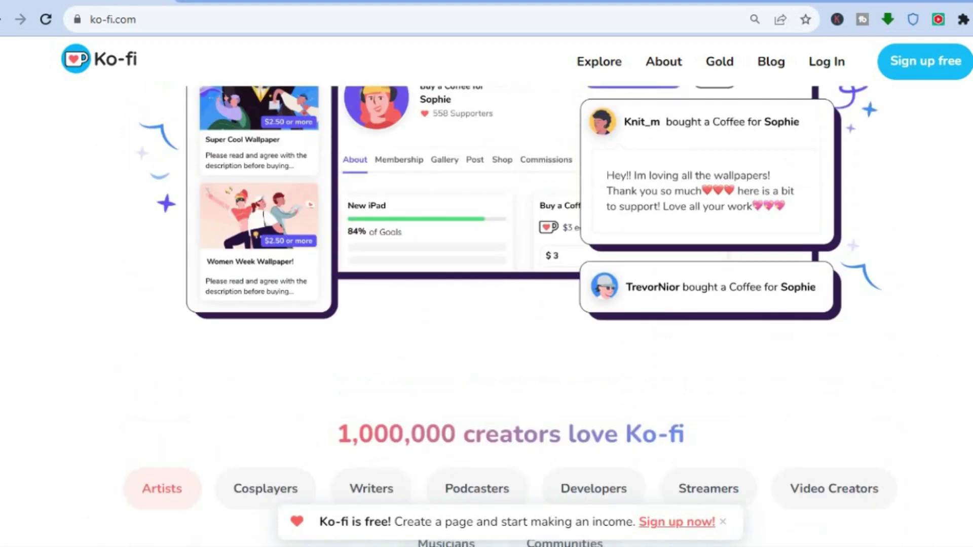
{"action": "scroll", "coordinate": [487, 304], "scroll_direction": "up", "scroll_amount": 6}
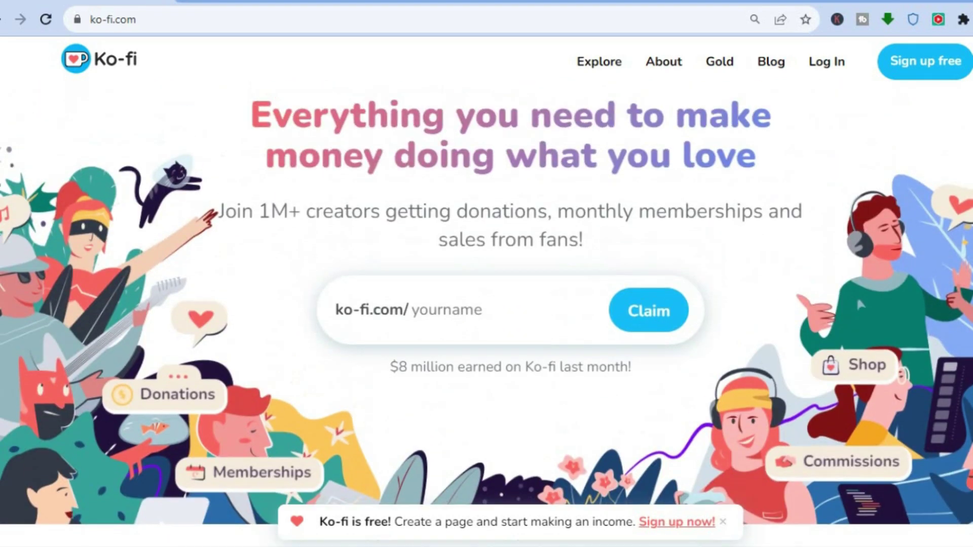
{"action": "left_click", "coordinate": [456, 337]}
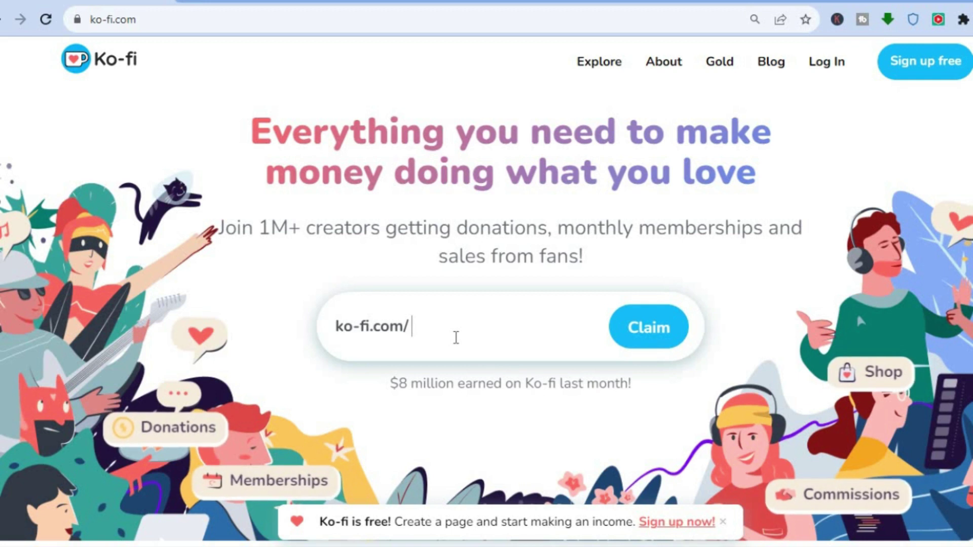
{"action": "type", "text": "answer"}
{"action": "left_click", "coordinate": [655, 329]}
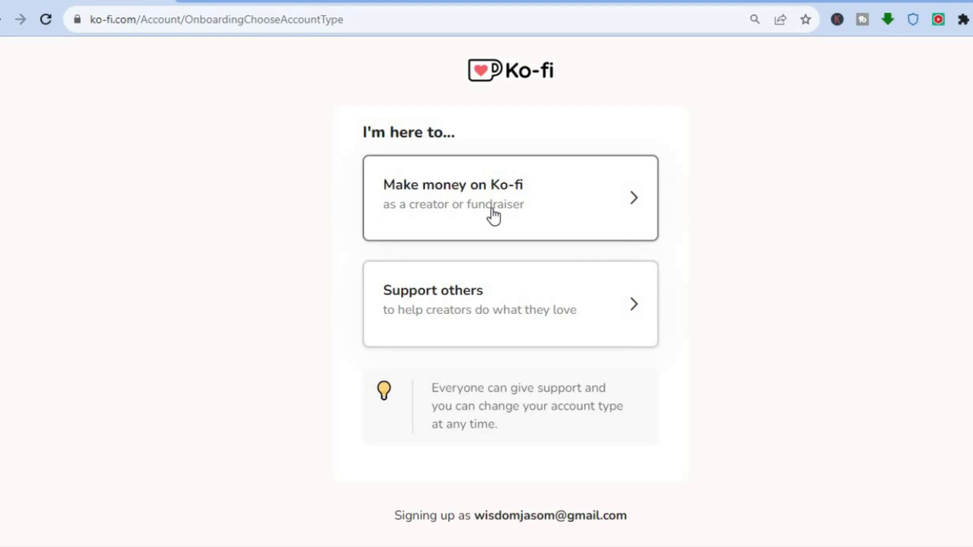
Choose to make money on Ko-fi and submit an earning plan covering donations, monthly memberships, product sales, and commissions or services.
{"action": "left_click", "coordinate": [521, 194]}
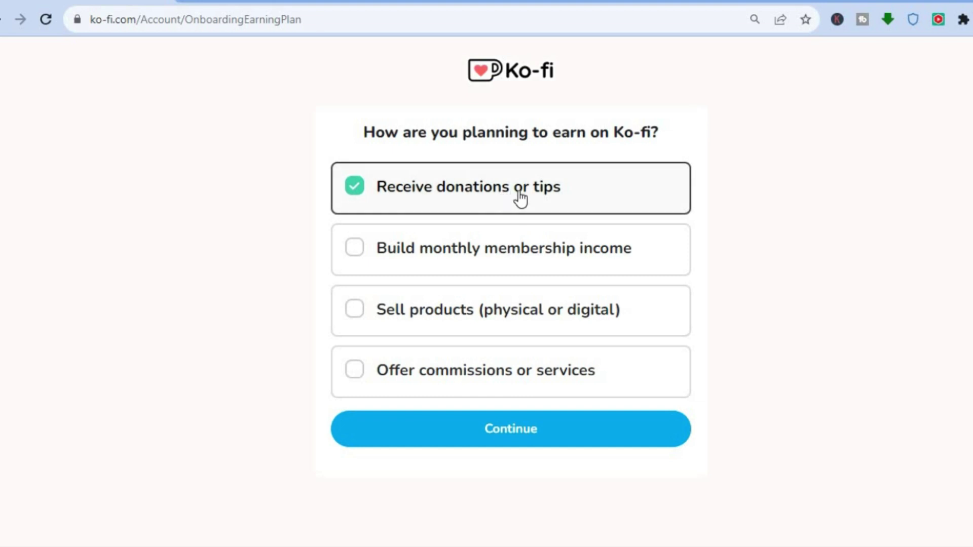
{"action": "left_click", "coordinate": [383, 248]}
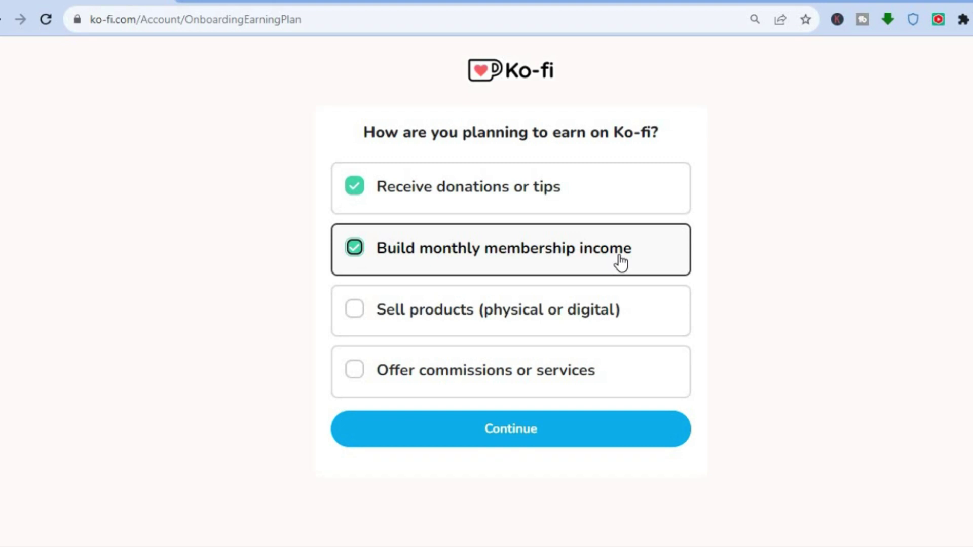
{"action": "left_click", "coordinate": [456, 320]}
{"action": "left_click", "coordinate": [427, 371]}
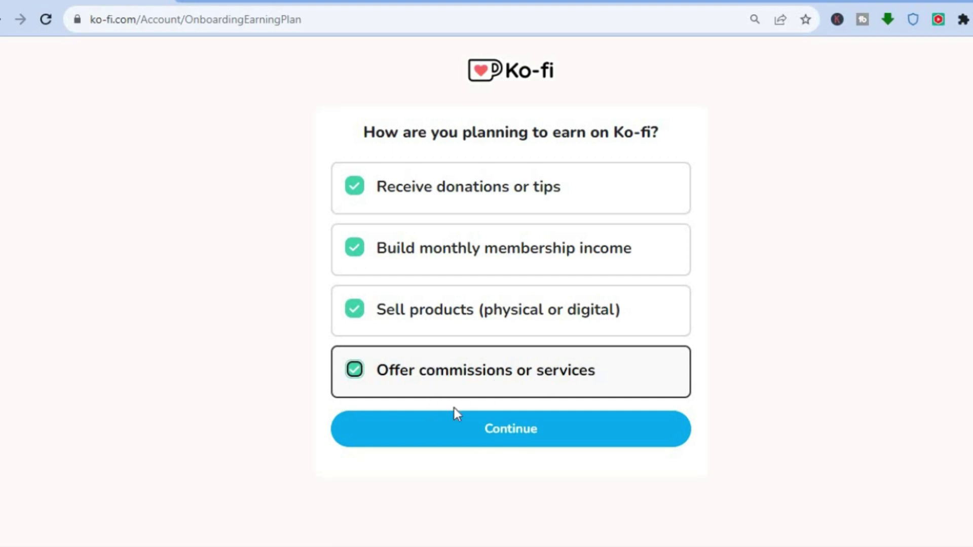
{"action": "left_click", "coordinate": [445, 439]}
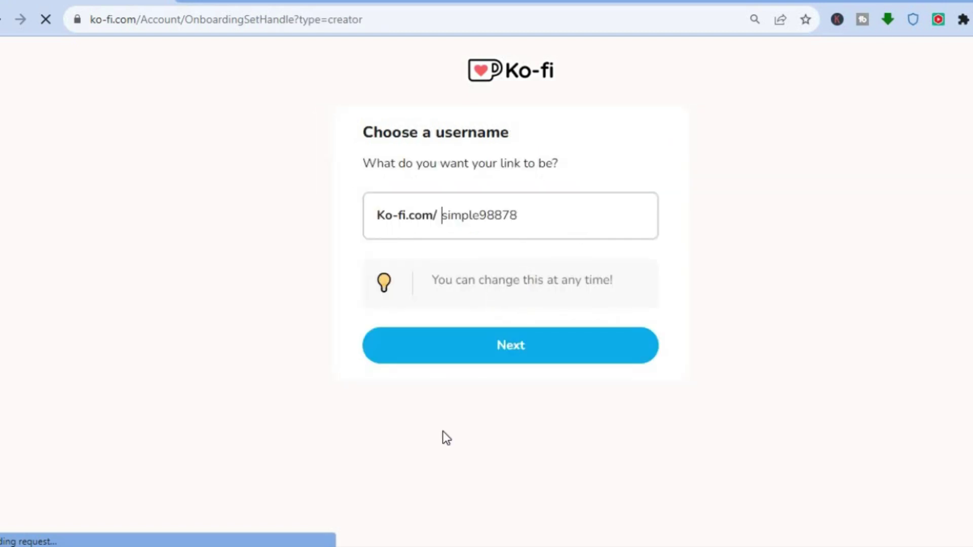
Keep the suggested page username and the default profile picture for the new creator account.
{"action": "left_click", "coordinate": [513, 221]}
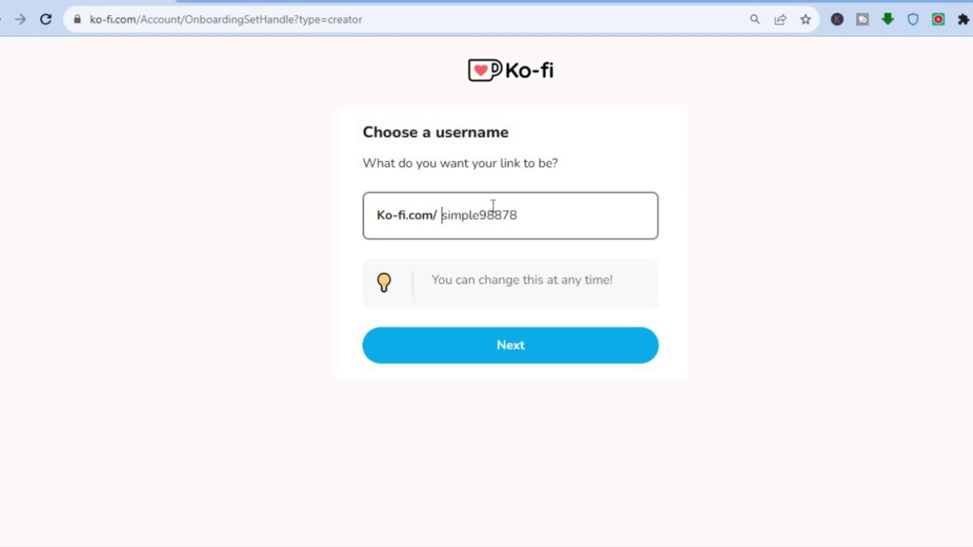
{"action": "left_click", "coordinate": [436, 352]}
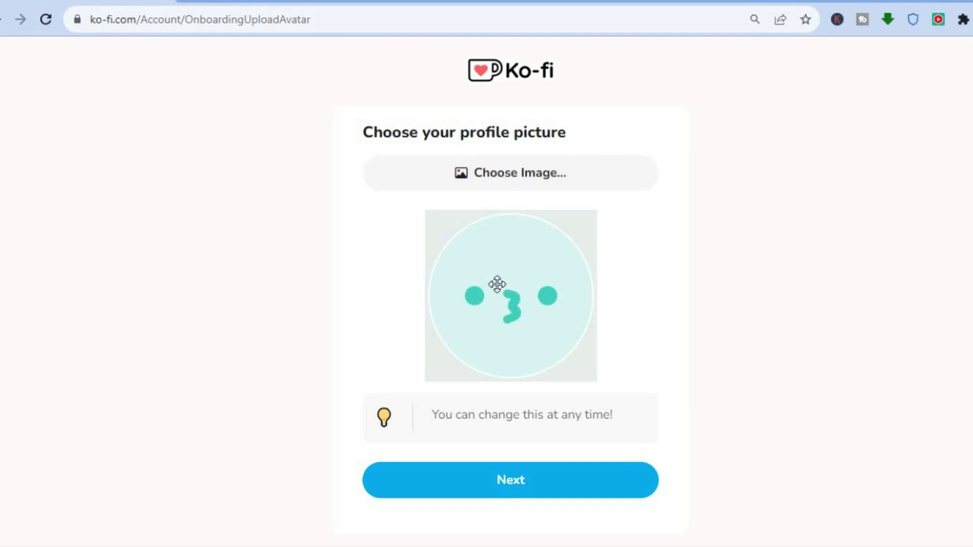
{"action": "left_click", "coordinate": [464, 482]}
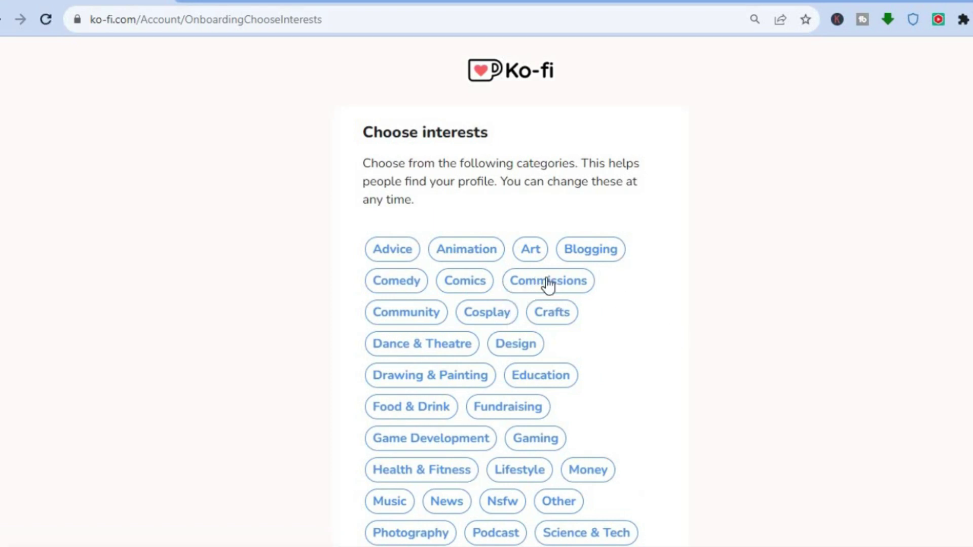
Look through the interest categories and continue the sign-up without selecting any.
{"action": "scroll", "coordinate": [510, 294], "scroll_direction": "down", "scroll_amount": 3}
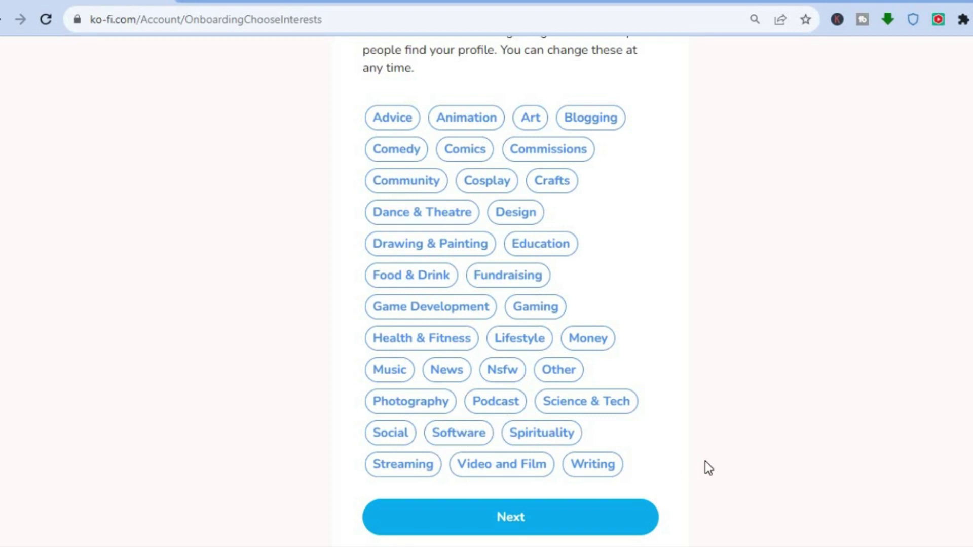
{"action": "scroll", "coordinate": [510, 304], "scroll_direction": "up", "scroll_amount": 3}
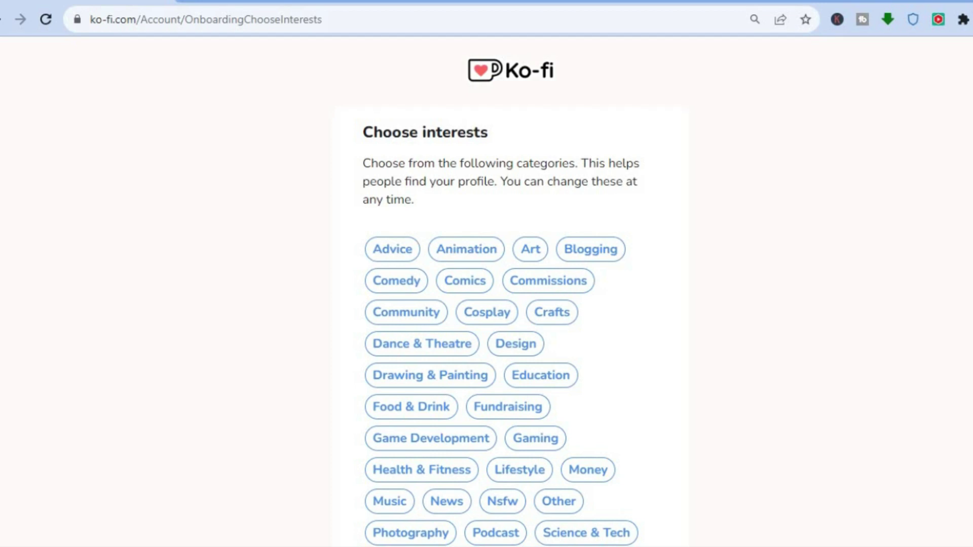
{"action": "scroll", "coordinate": [667, 523], "scroll_direction": "down", "scroll_amount": 3}
{"action": "left_click", "coordinate": [561, 504]}
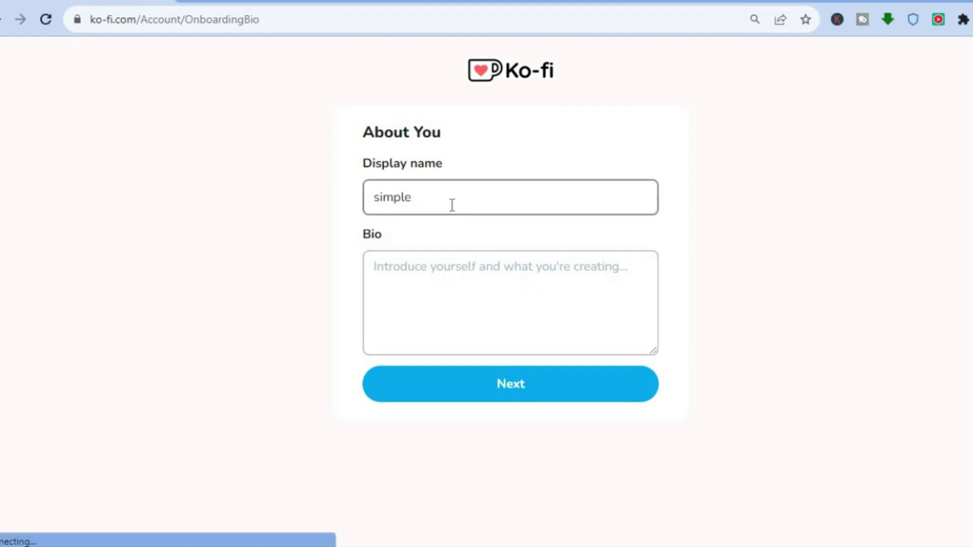
Enter "test" as the bio, keep the display name, and submit the About You details.
{"action": "left_click", "coordinate": [426, 268]}
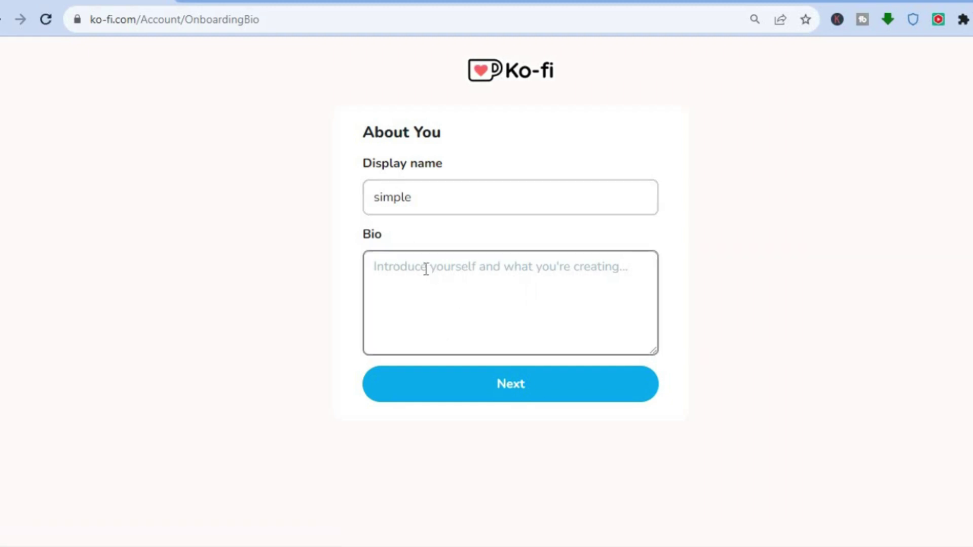
{"action": "type", "text": "te"}
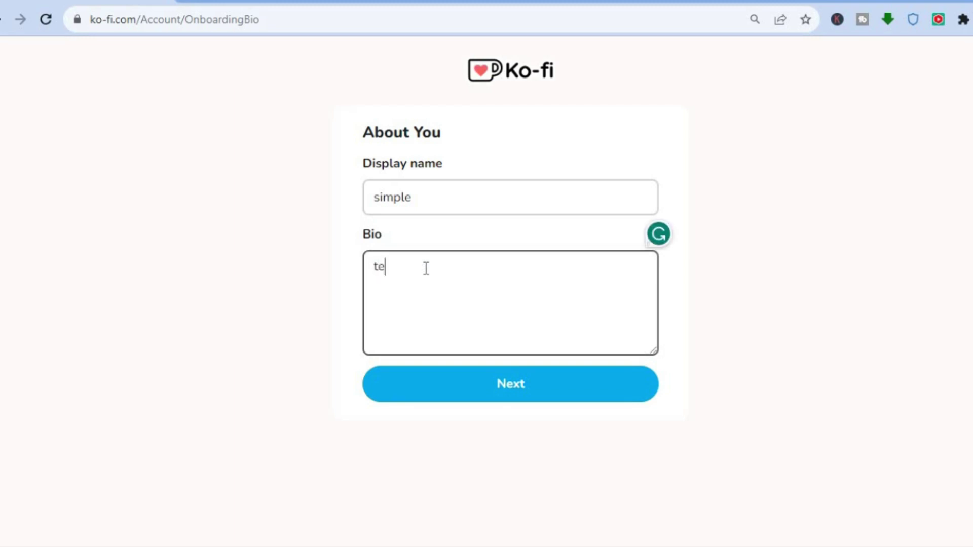
{"action": "type", "text": "st"}
{"action": "left_click", "coordinate": [436, 396]}
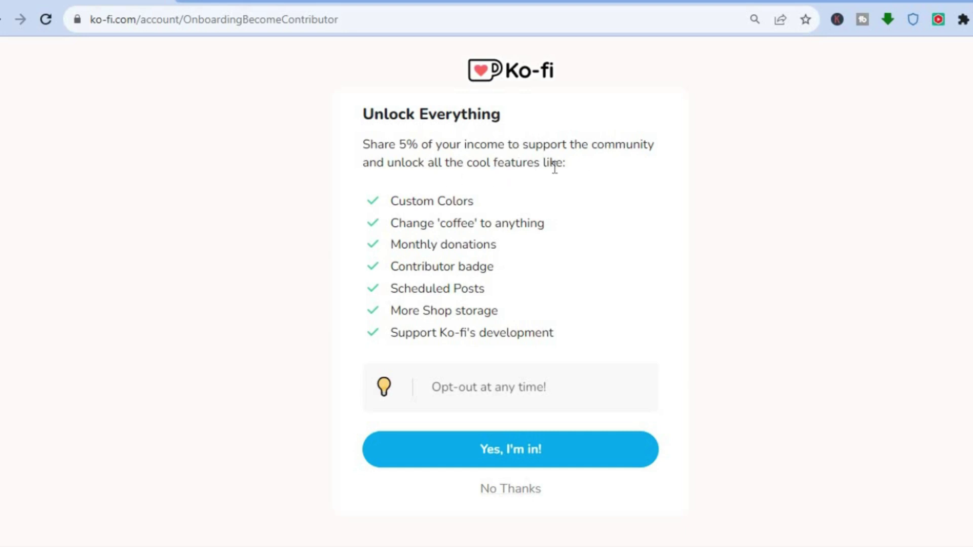
Accept sharing 5% of income to unlock all features and dismiss the page-created confirmation.
{"action": "left_click", "coordinate": [495, 461]}
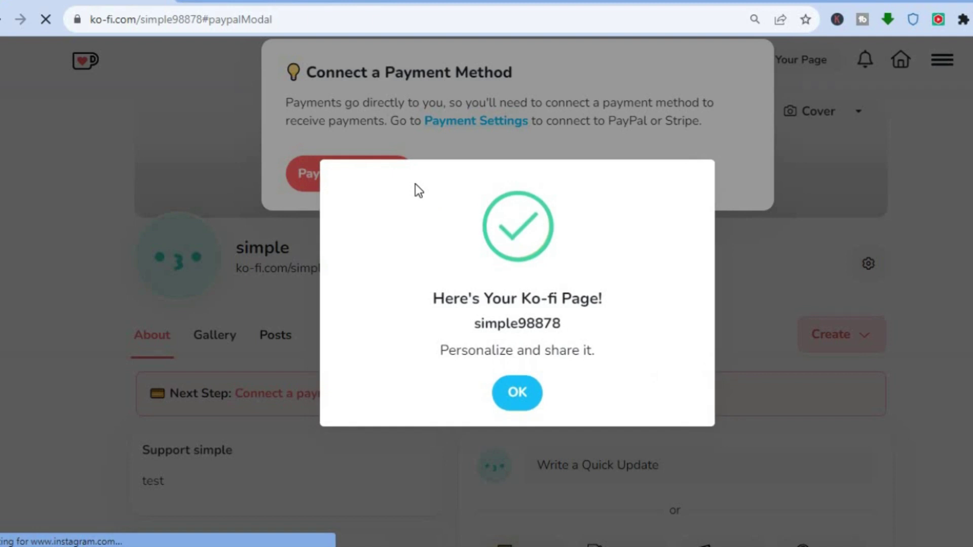
{"action": "left_click", "coordinate": [512, 389]}
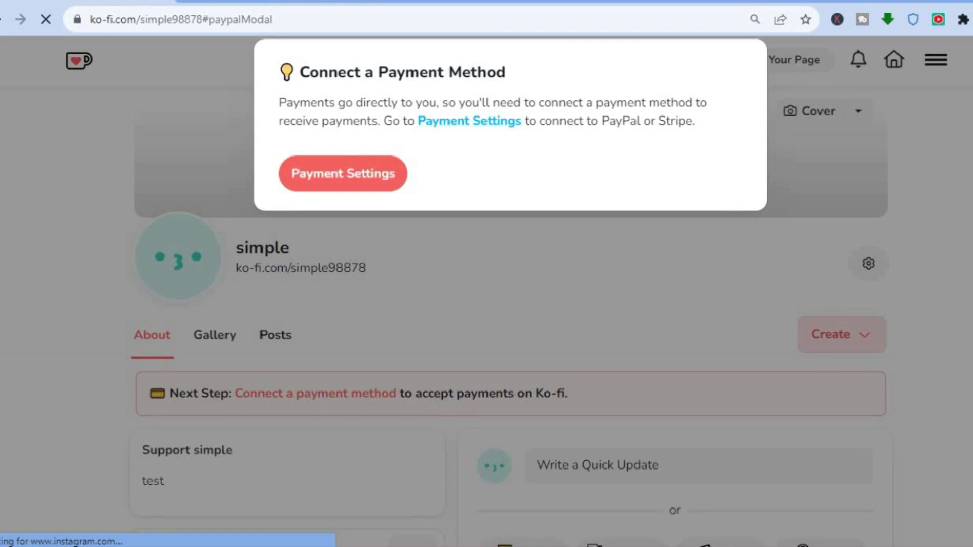
Open the payment settings and check the connection options for PayPal and Stripe.
{"action": "left_click", "coordinate": [346, 176]}
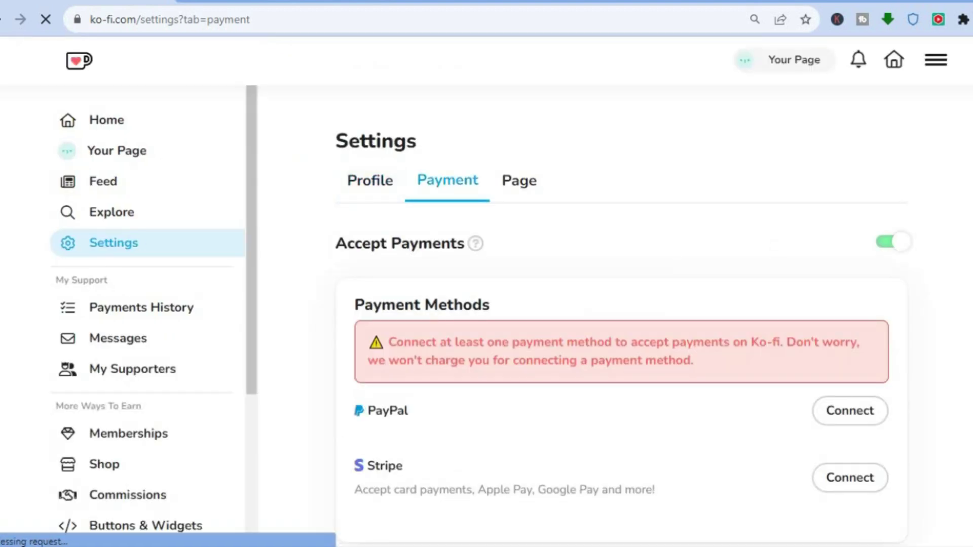
{"action": "scroll", "coordinate": [620, 330], "scroll_direction": "down", "scroll_amount": 4}
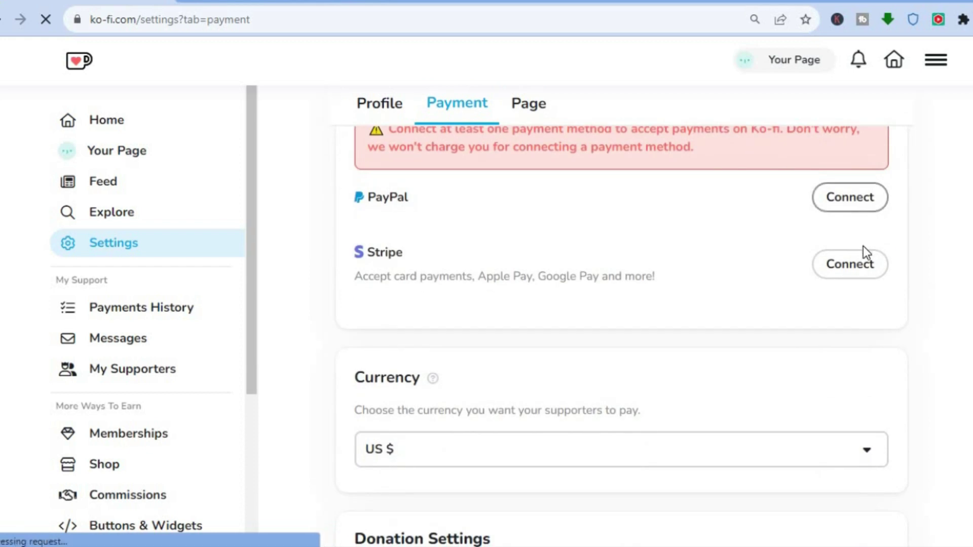
{"action": "left_click", "coordinate": [849, 199]}
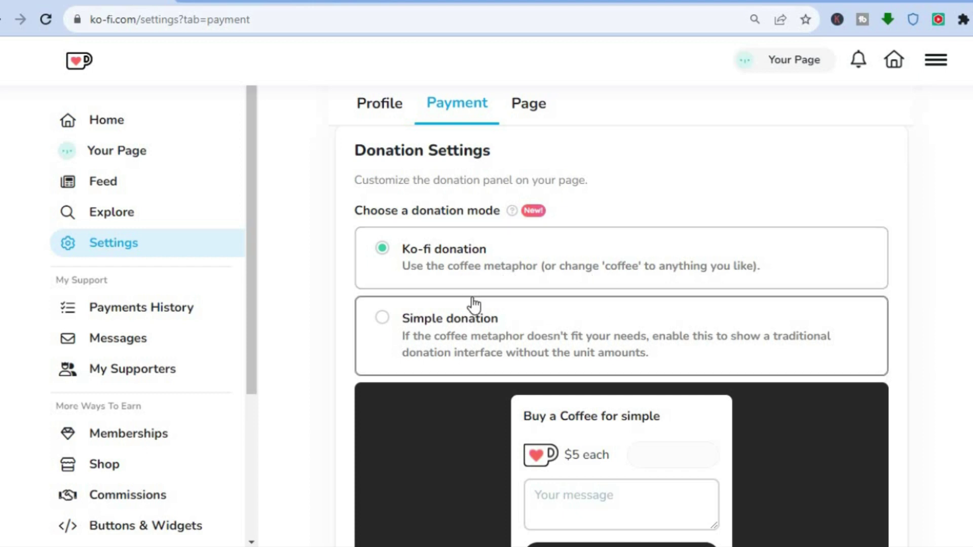
Preview the donation panel in Simple donation mode and return it to Ko-fi donation mode.
{"action": "left_click", "coordinate": [413, 335]}
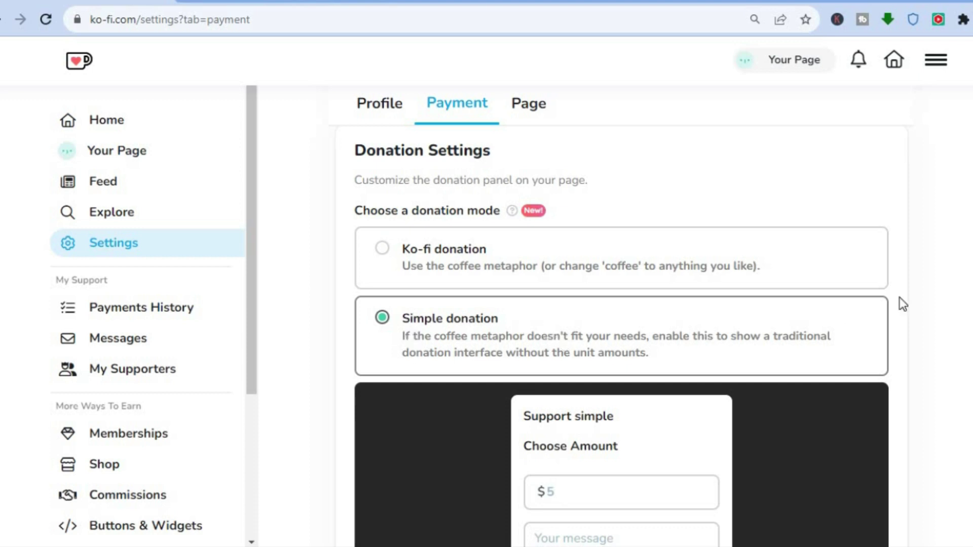
{"action": "scroll", "coordinate": [620, 329], "scroll_direction": "down", "scroll_amount": 4}
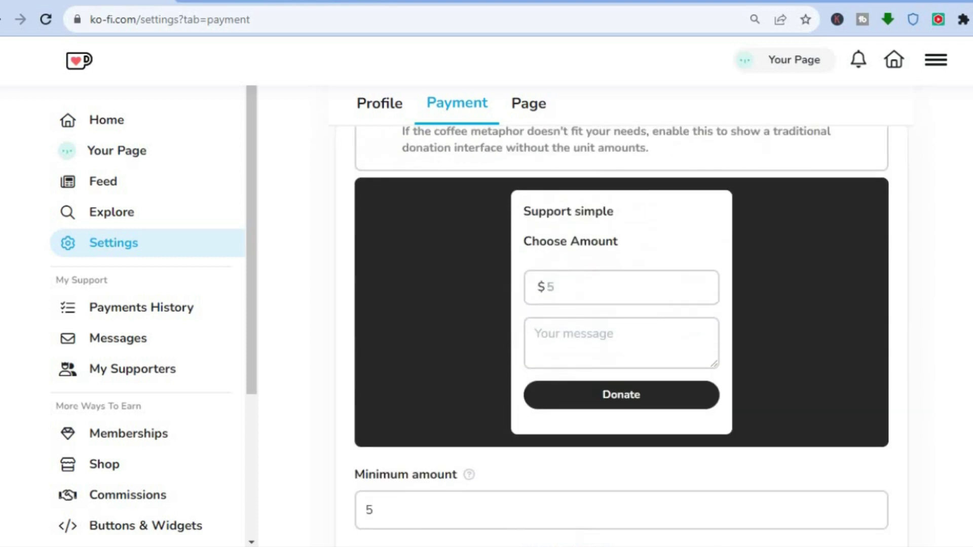
{"action": "scroll", "coordinate": [419, 354], "scroll_direction": "up", "scroll_amount": 5}
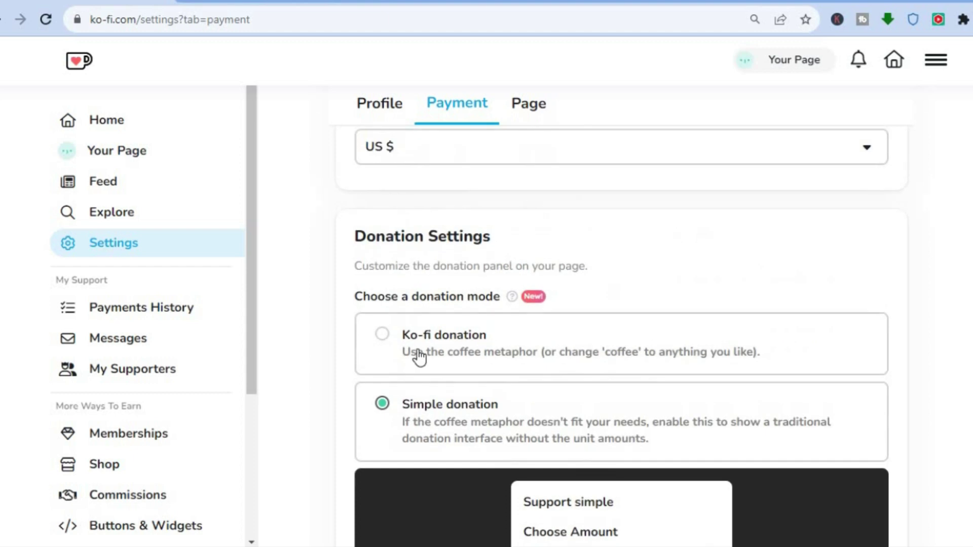
{"action": "left_click", "coordinate": [419, 353]}
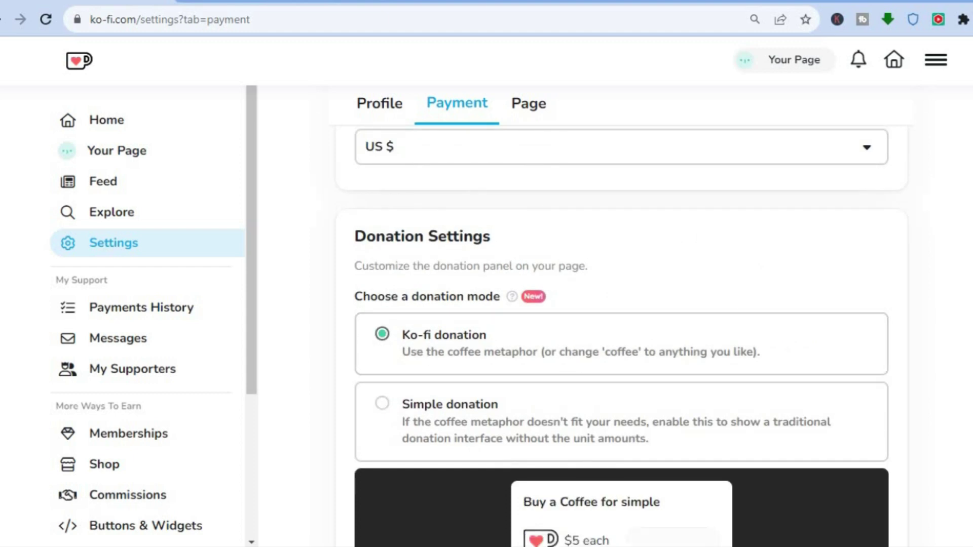
Examine the Buy Me a wording field and the matching donation panel preview.
{"action": "scroll", "coordinate": [622, 338], "scroll_direction": "down", "scroll_amount": 6}
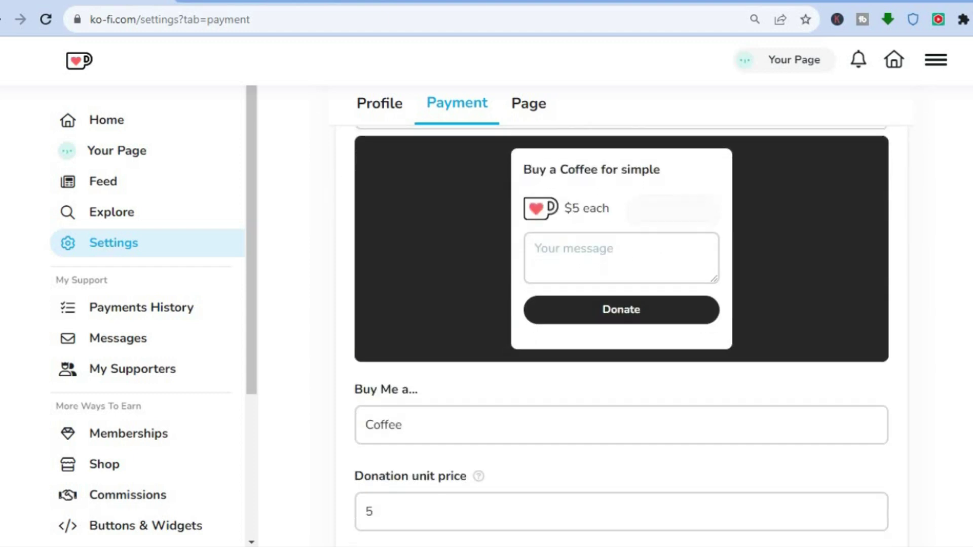
{"action": "scroll", "coordinate": [445, 274], "scroll_direction": "down", "scroll_amount": 2}
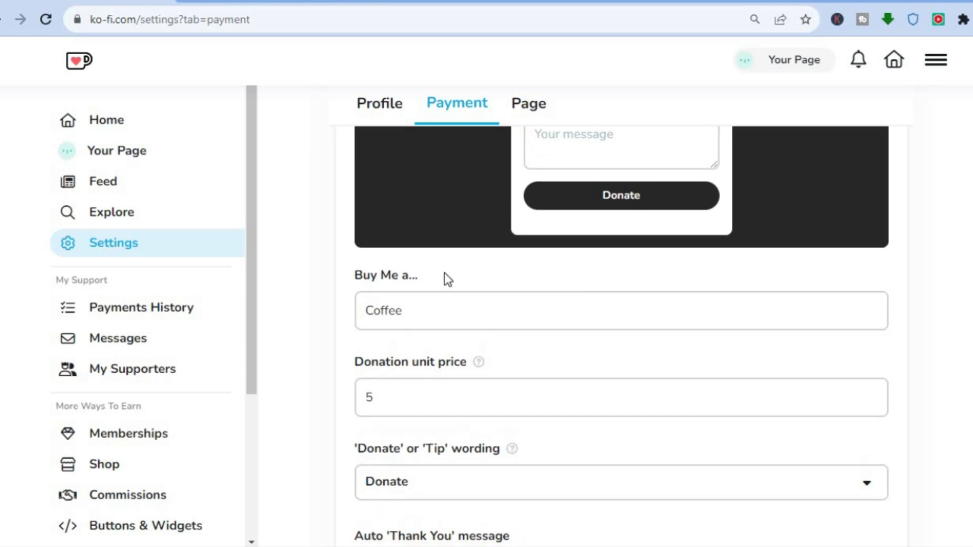
{"action": "left_click", "coordinate": [411, 307]}
{"action": "scroll", "coordinate": [621, 335], "scroll_direction": "up", "scroll_amount": 5}
{"action": "scroll", "coordinate": [621, 335], "scroll_direction": "down", "scroll_amount": 6}
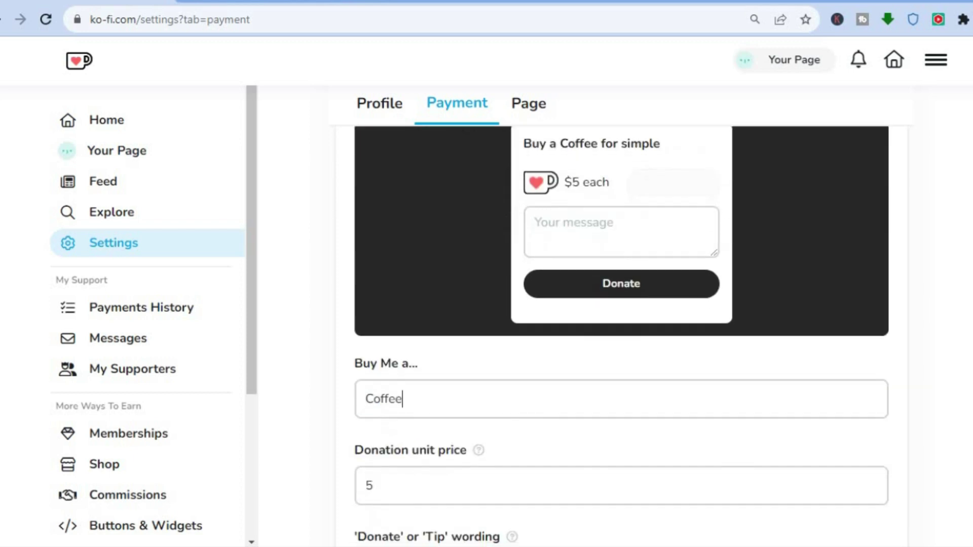
{"action": "scroll", "coordinate": [578, 183], "scroll_direction": "up", "scroll_amount": 4}
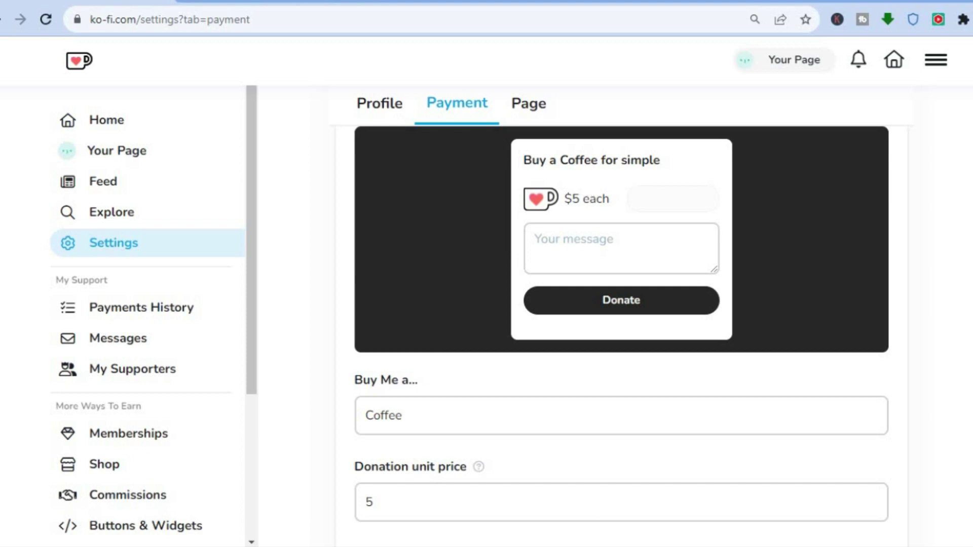
Set the donation unit price to 8.
{"action": "scroll", "coordinate": [429, 320], "scroll_direction": "down", "scroll_amount": 3}
{"action": "left_click", "coordinate": [429, 320]}
{"action": "left_click", "coordinate": [412, 323]}
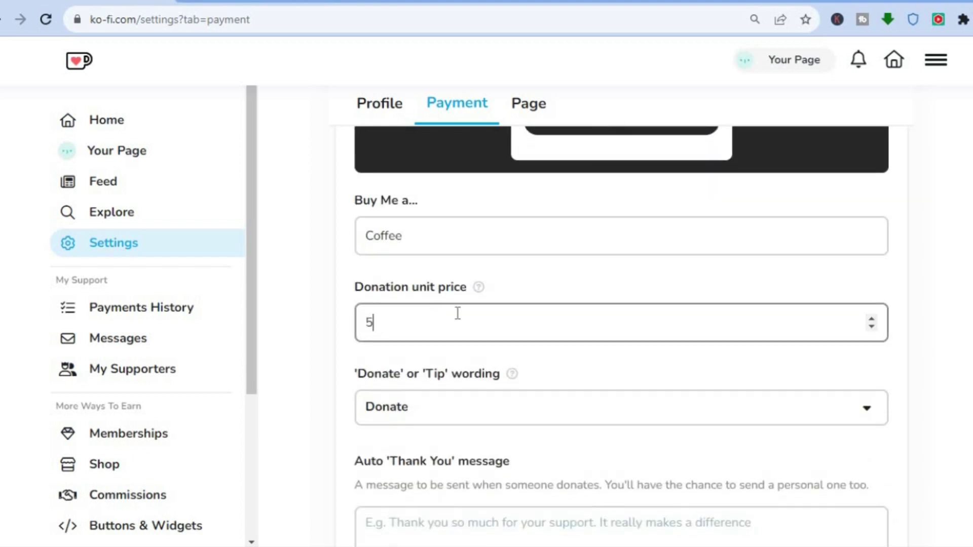
{"action": "left_click", "coordinate": [870, 330]}
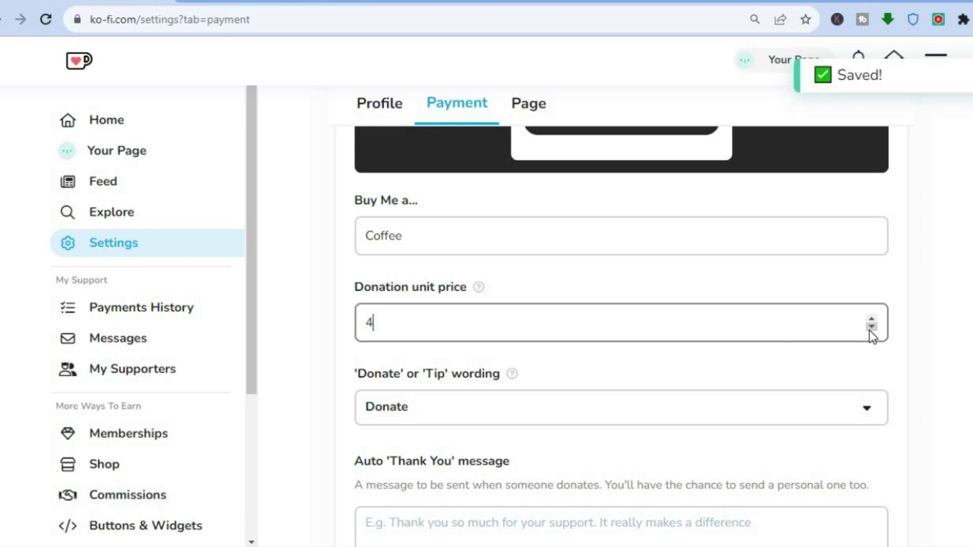
{"action": "left_click", "coordinate": [870, 319]}
{"action": "left_click", "coordinate": [870, 319]}
{"action": "left_click", "coordinate": [869, 319]}
{"action": "left_click", "coordinate": [869, 319]}
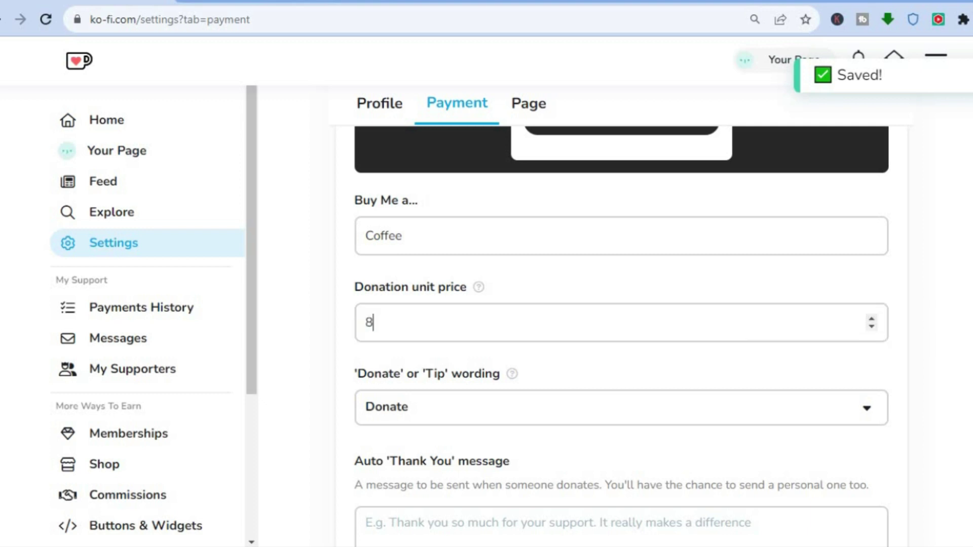
{"action": "scroll", "coordinate": [901, 345], "scroll_direction": "up", "scroll_amount": 4}
Check the Donate or Tip wording choices and review the thank-you message, monthly donation and advanced Contributor settings.
{"action": "scroll", "coordinate": [622, 315], "scroll_direction": "down", "scroll_amount": 7}
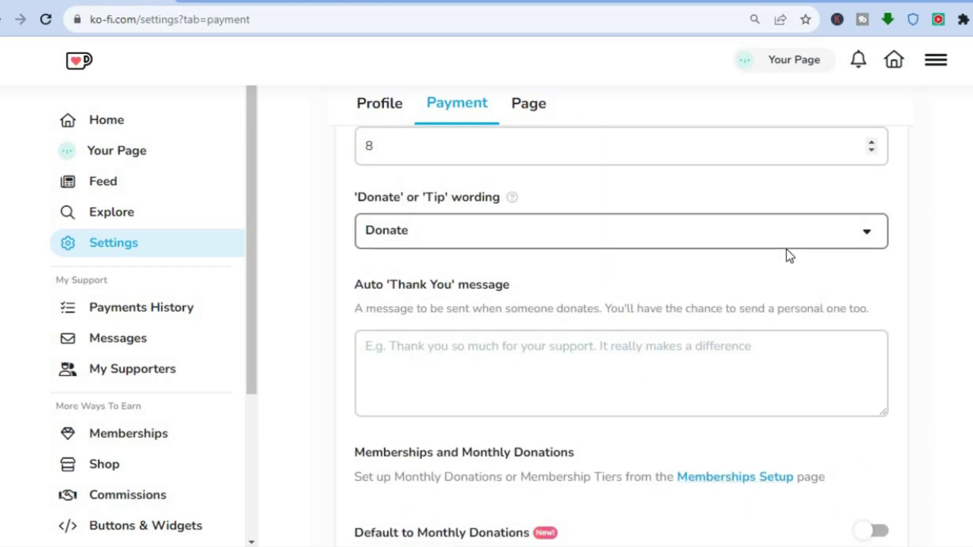
{"action": "left_click", "coordinate": [869, 233]}
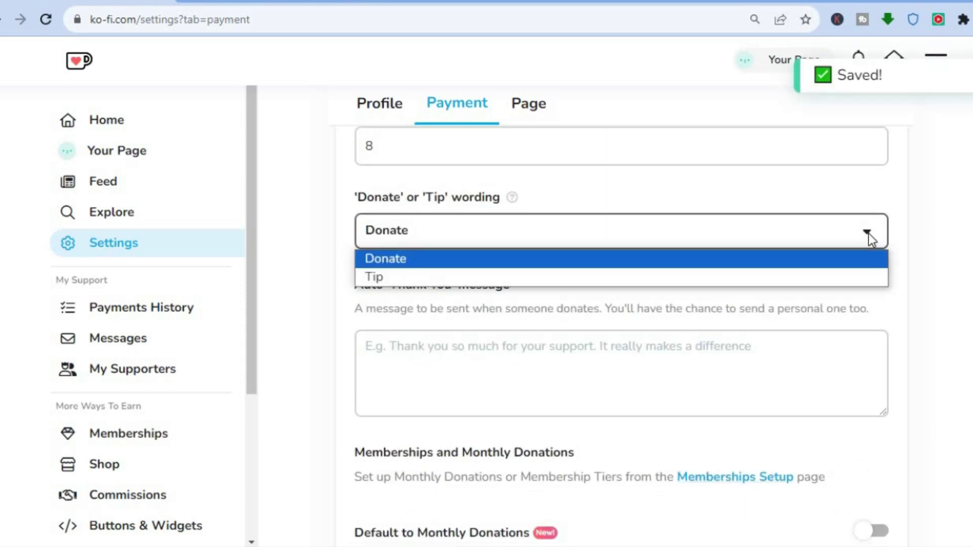
{"action": "left_click", "coordinate": [869, 233]}
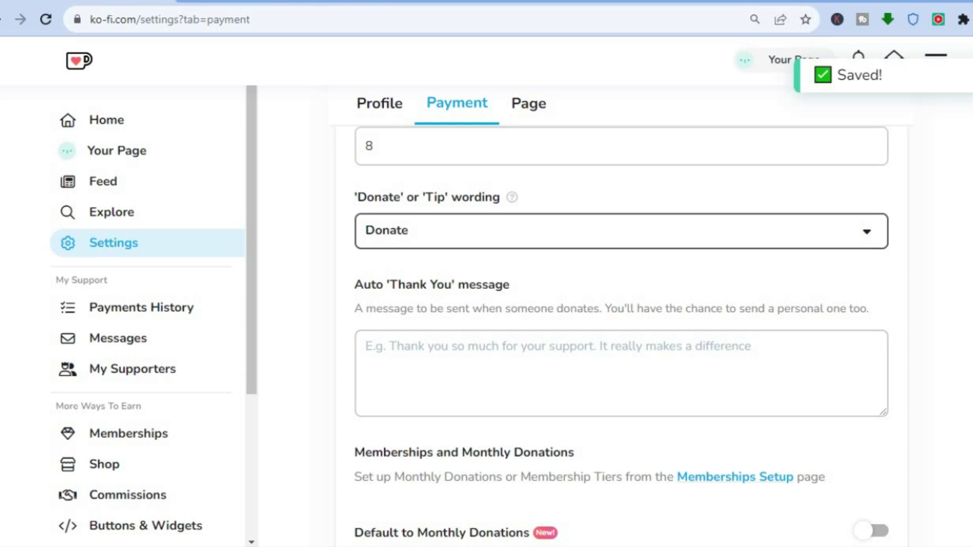
{"action": "scroll", "coordinate": [621, 330], "scroll_direction": "down", "scroll_amount": 4}
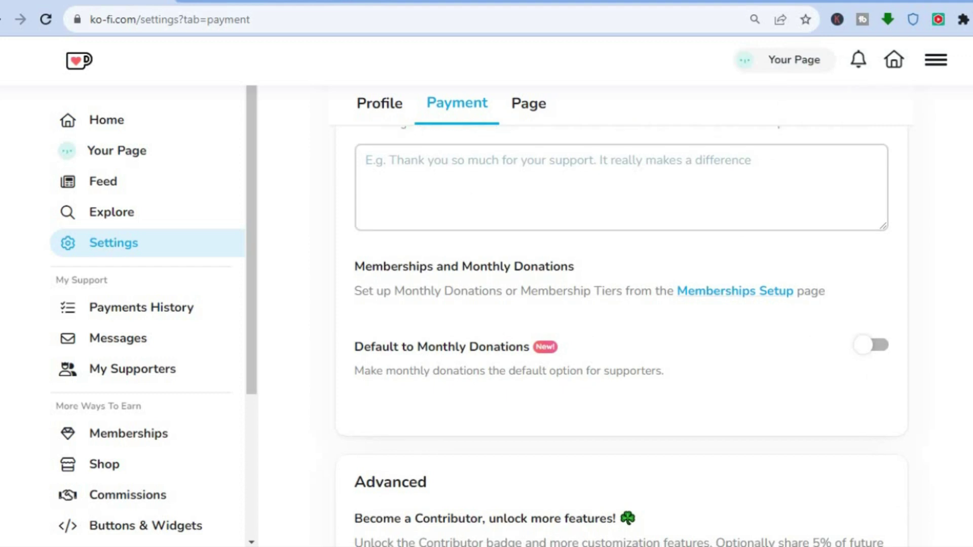
{"action": "scroll", "coordinate": [622, 329], "scroll_direction": "down", "scroll_amount": 3}
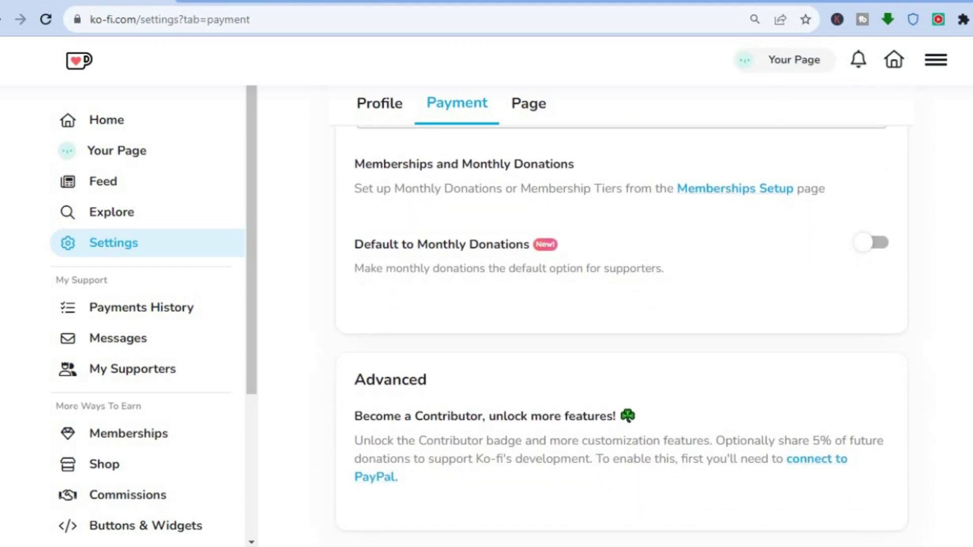
{"action": "scroll", "coordinate": [622, 329], "scroll_direction": "up", "scroll_amount": 4}
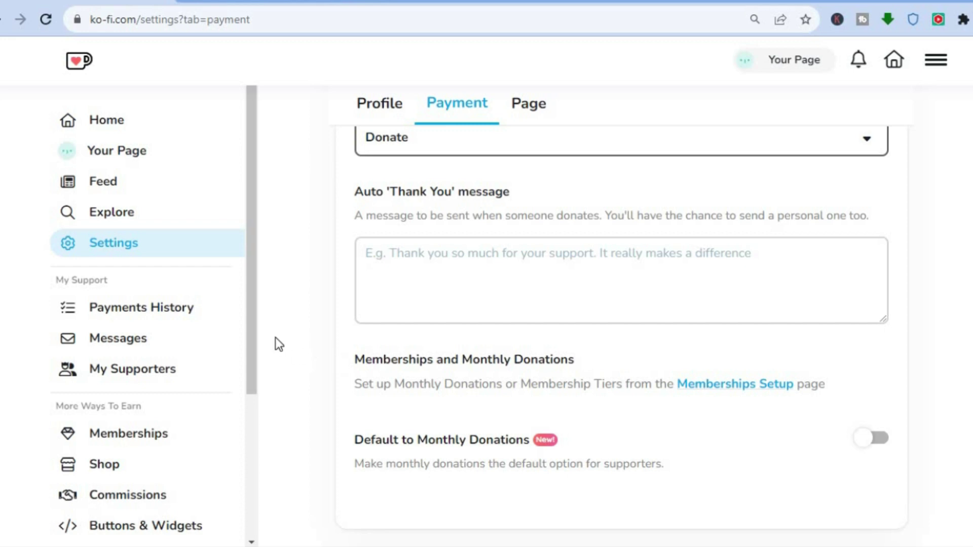
Go to the creator page and open the Post Something dialog to view the available post types.
{"action": "left_click_drag", "start_coordinate": [251, 327], "coordinate": [259, 264]}
{"action": "left_click", "coordinate": [141, 173]}
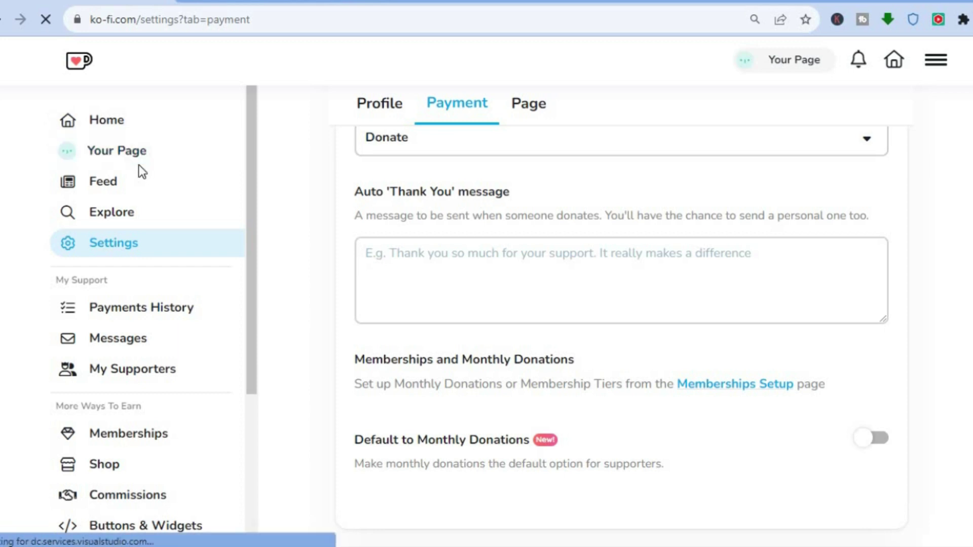
{"action": "left_click", "coordinate": [865, 126]}
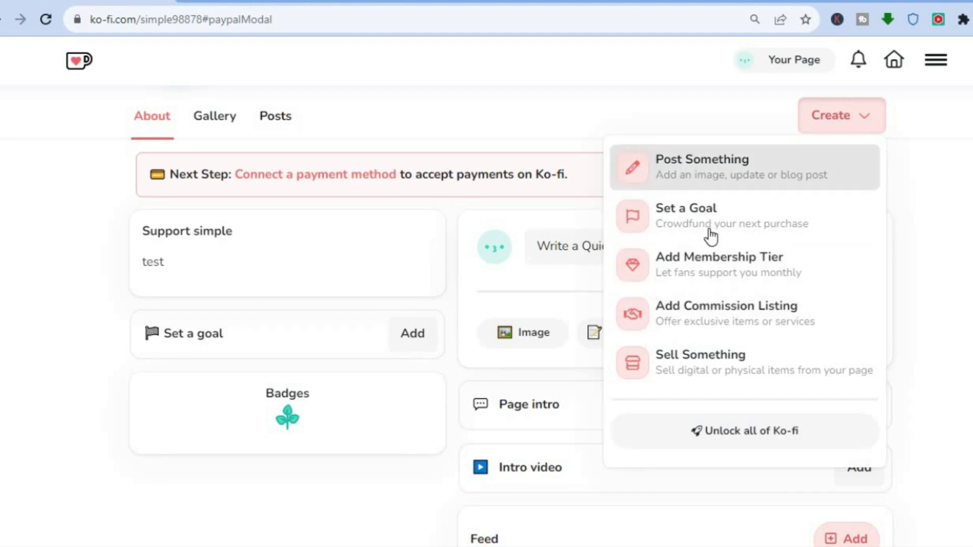
{"action": "left_click", "coordinate": [692, 174]}
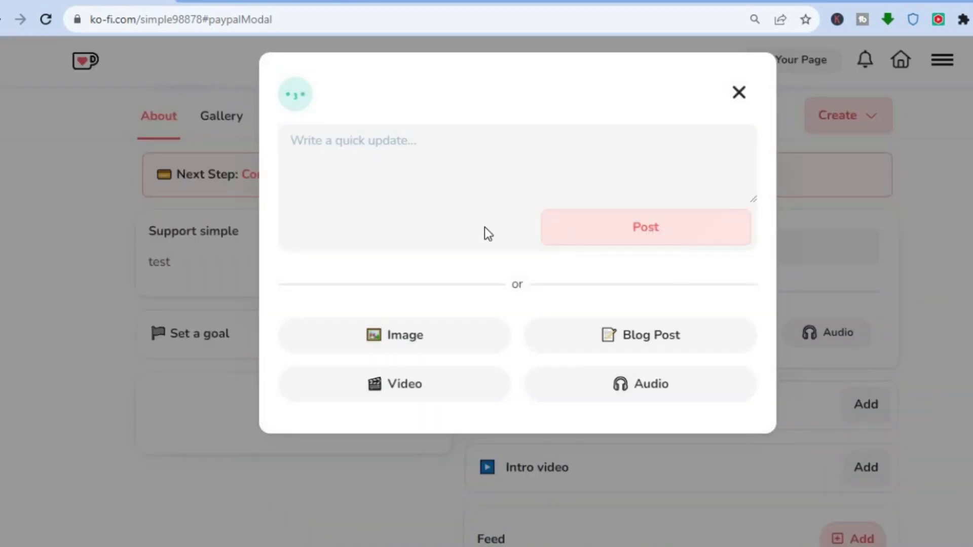
{"action": "left_click", "coordinate": [623, 340]}
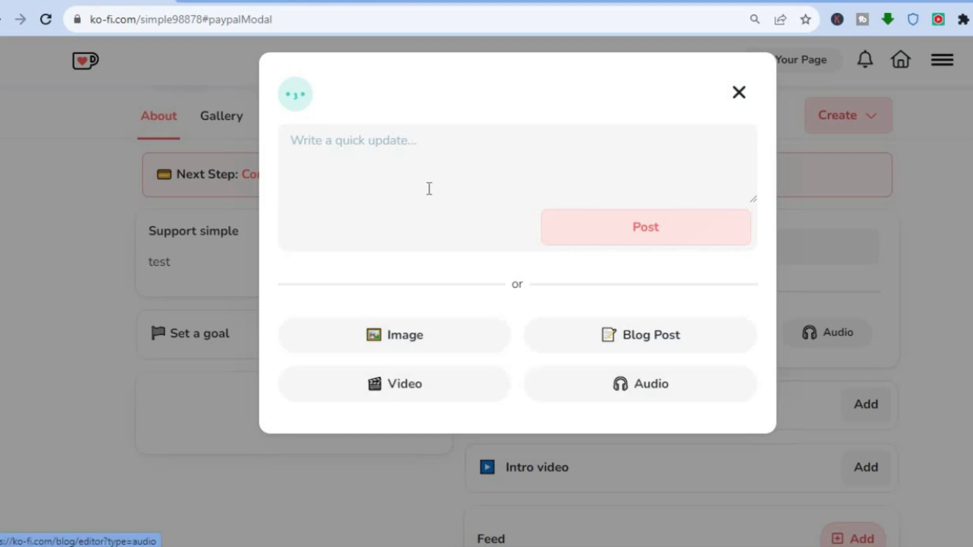
Close the post dialog and open the Set a Goal form to examine its title, description and target amount fields, leaving it without starting a goal.
{"action": "left_click", "coordinate": [742, 93]}
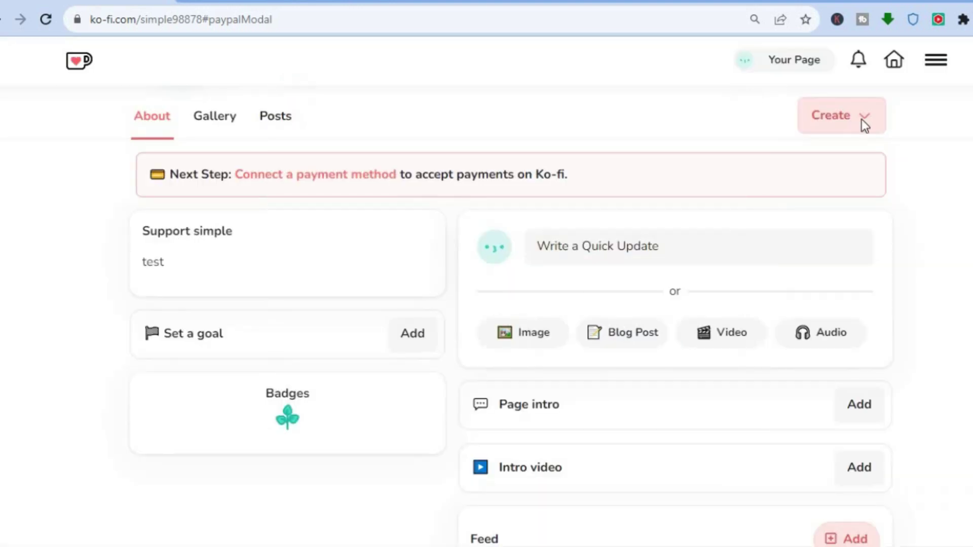
{"action": "left_click", "coordinate": [863, 119]}
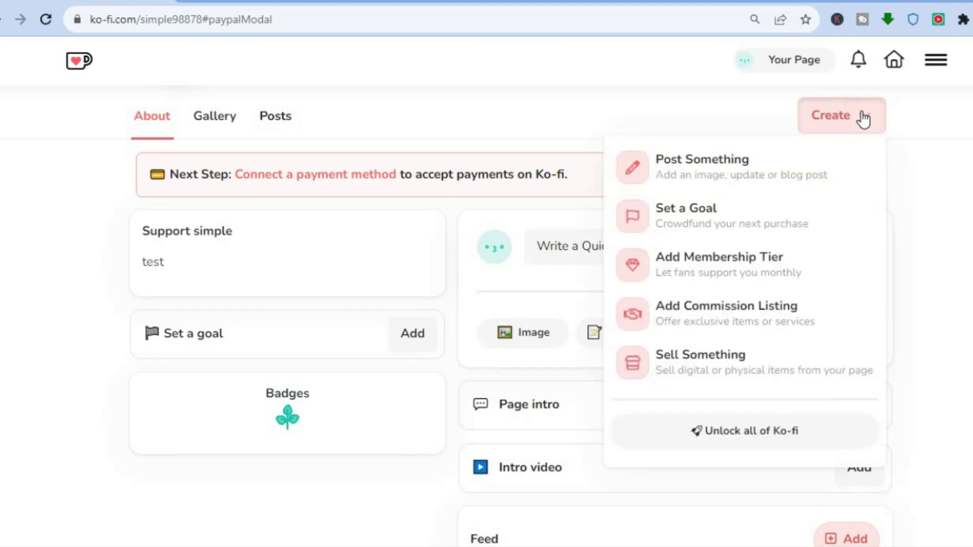
{"action": "left_click", "coordinate": [732, 217]}
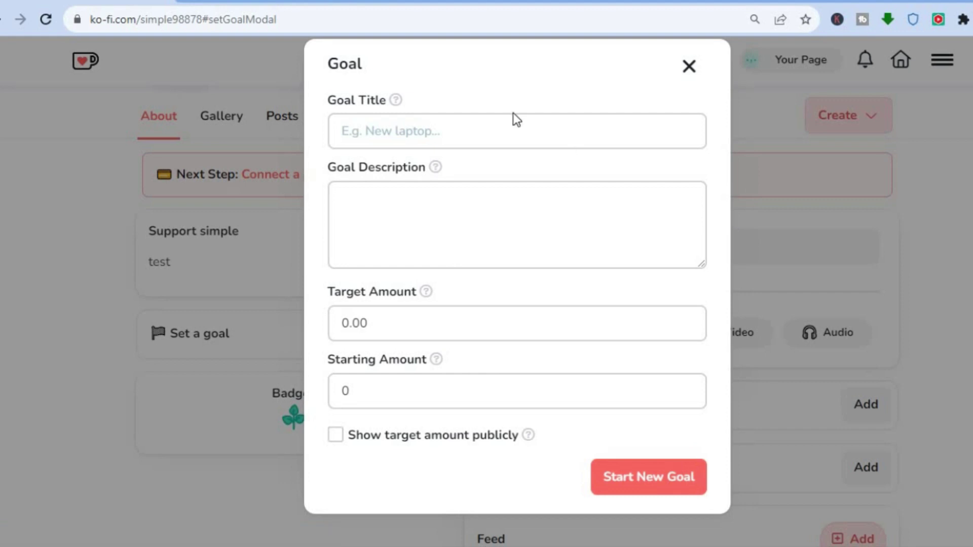
{"action": "left_click", "coordinate": [428, 140]}
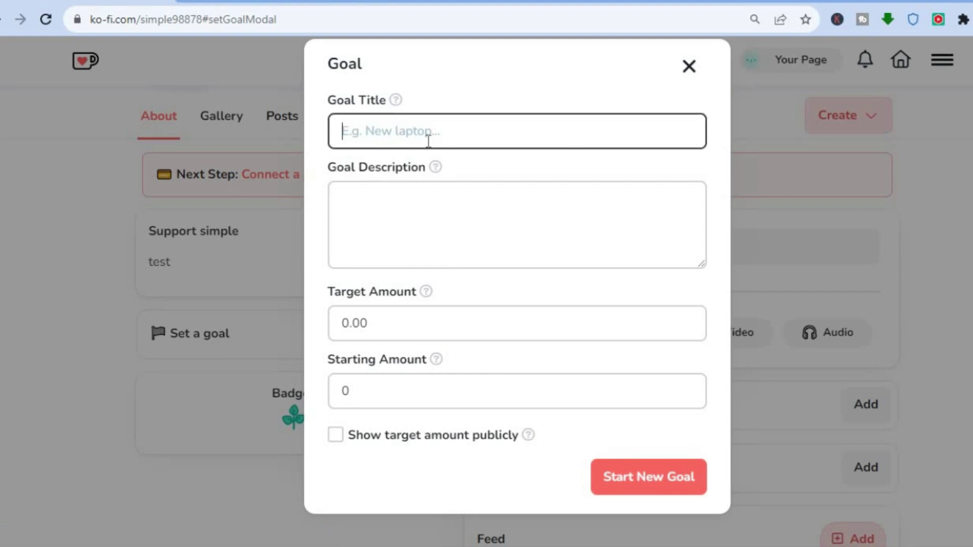
{"action": "left_click", "coordinate": [398, 211]}
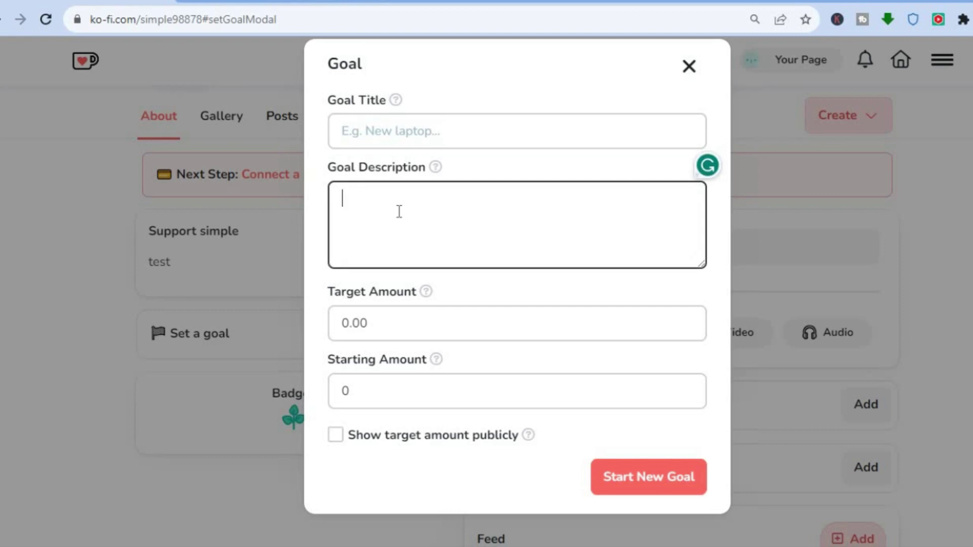
{"action": "left_click", "coordinate": [378, 322]}
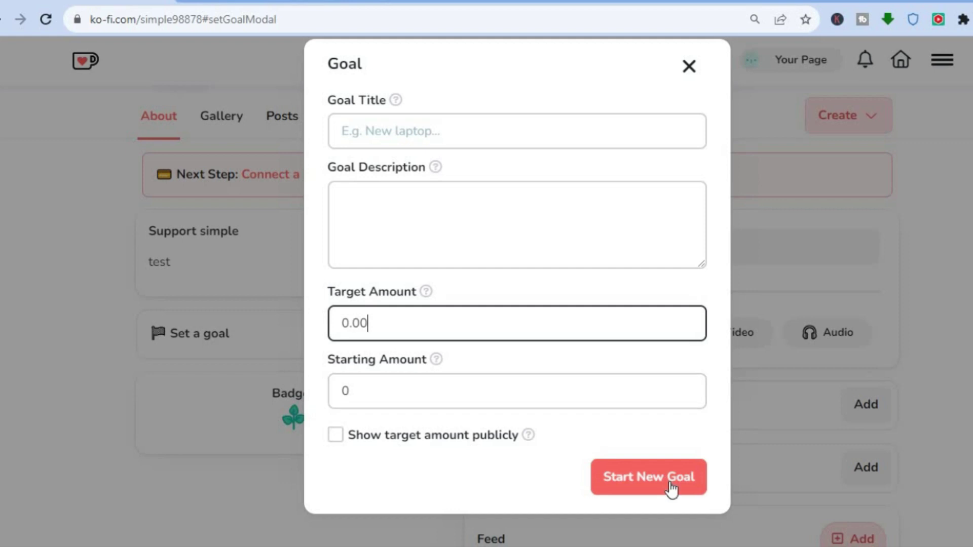
{"action": "left_click", "coordinate": [690, 66]}
View the Ko-fi Shop page through the Sell Something option, return to the creator page and dismiss the payment method prompt.
{"action": "left_click", "coordinate": [850, 119]}
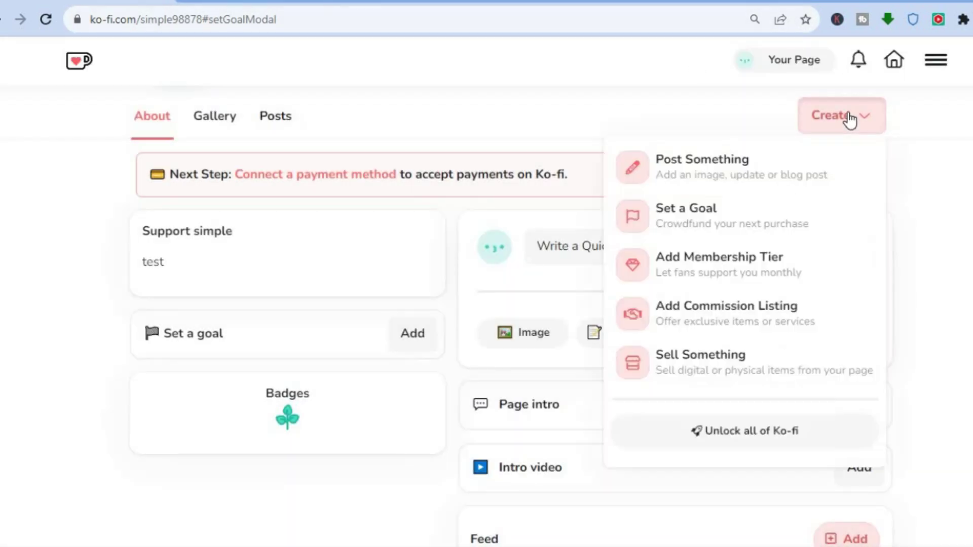
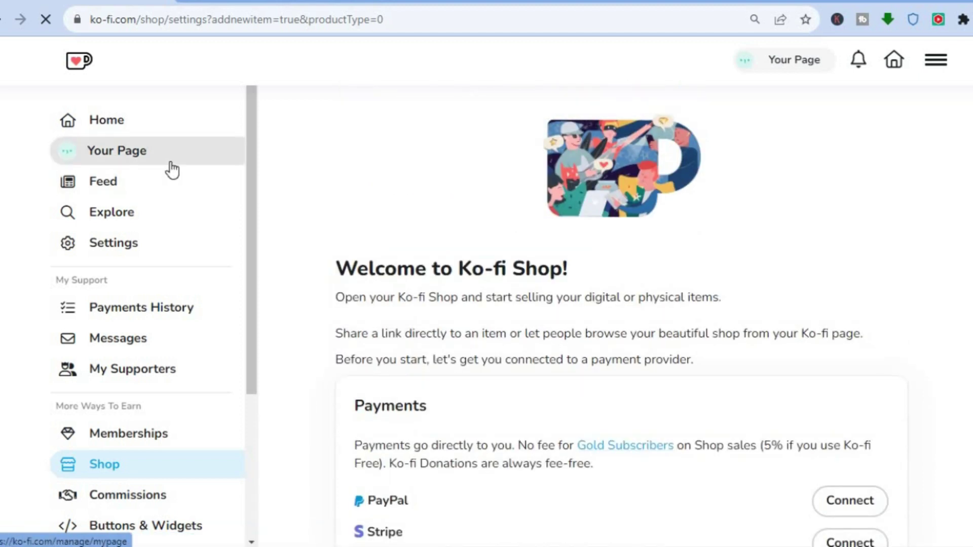
{"action": "left_click", "coordinate": [172, 163]}
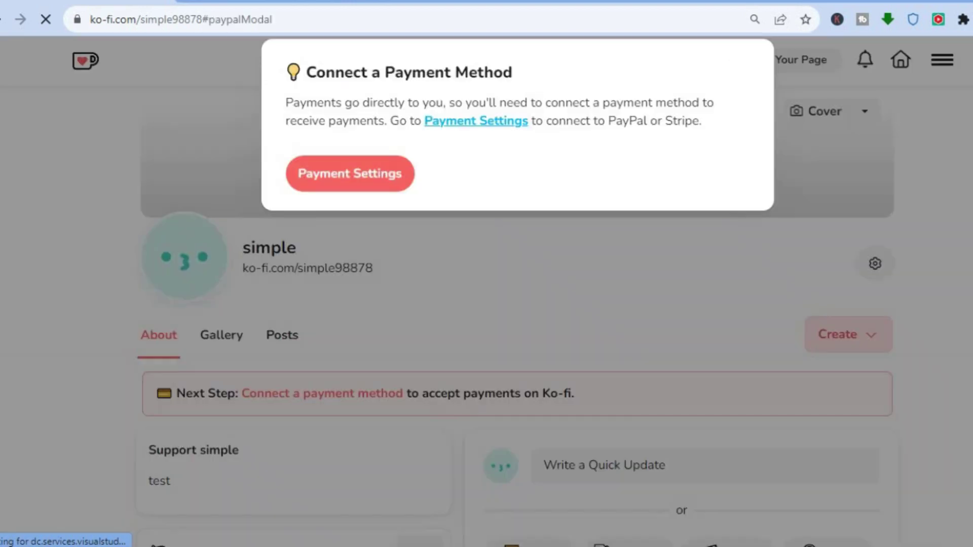
{"action": "left_click", "coordinate": [941, 290]}
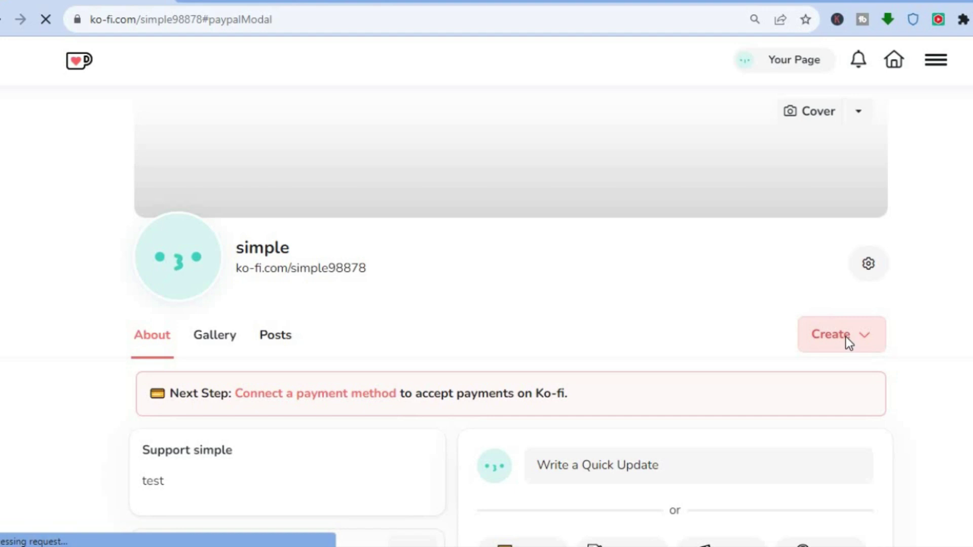
Choose to add a membership tier and review the Ko-fi Memberships welcome page with its payment method connections.
{"action": "scroll", "coordinate": [487, 315], "scroll_direction": "down", "scroll_amount": 3}
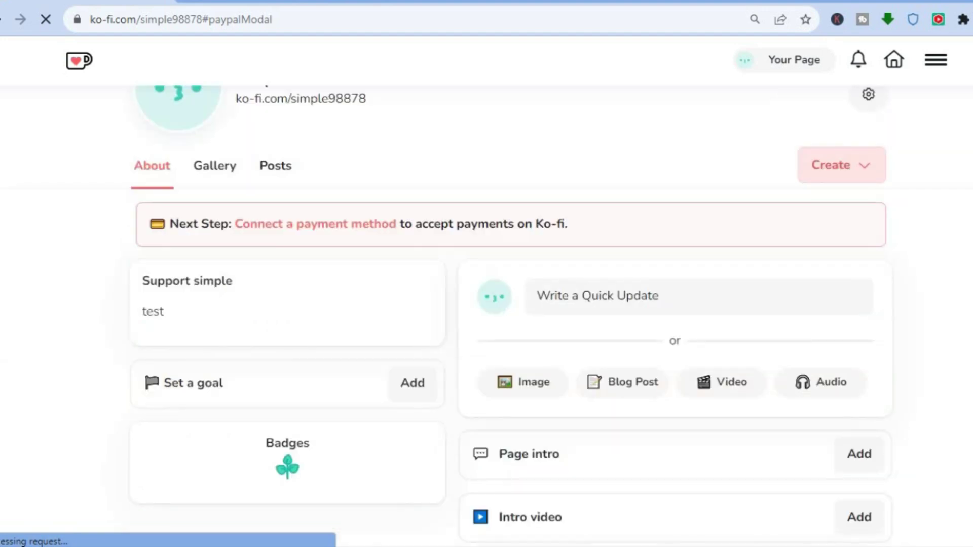
{"action": "left_click", "coordinate": [864, 169]}
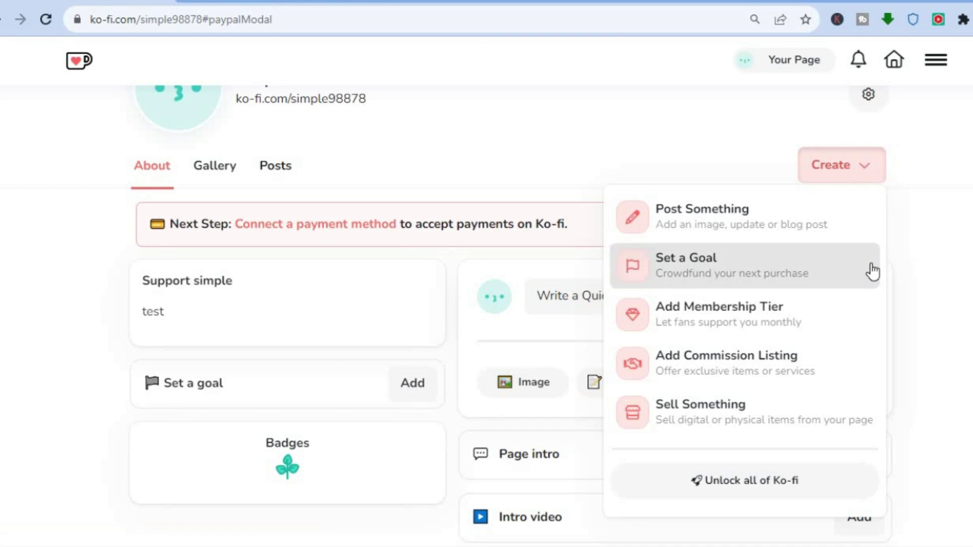
{"action": "left_click", "coordinate": [814, 317]}
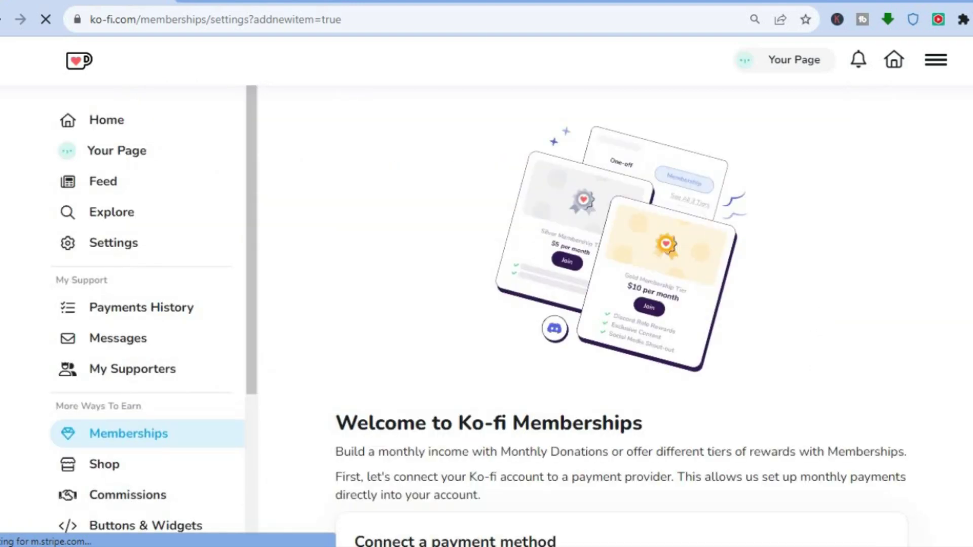
{"action": "scroll", "coordinate": [621, 330], "scroll_direction": "down", "scroll_amount": 1}
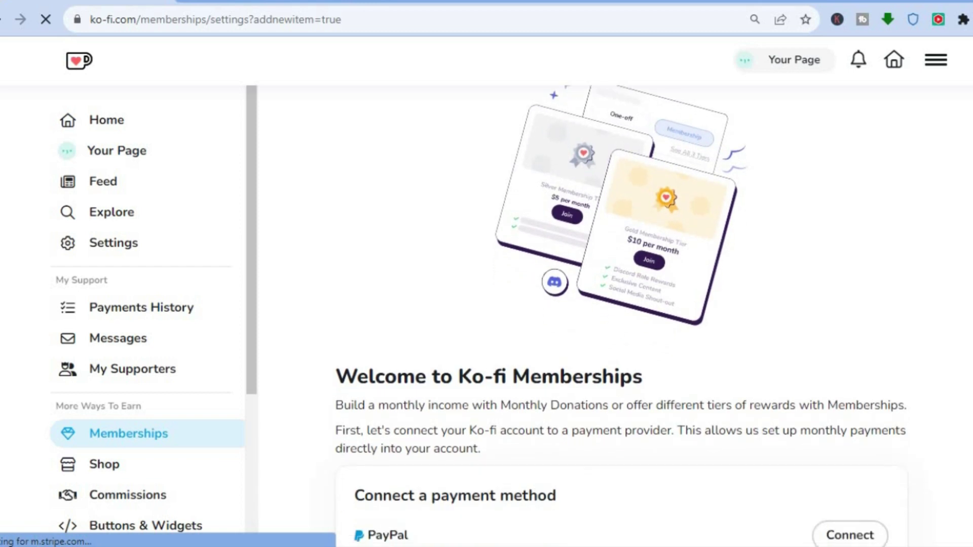
{"action": "scroll", "coordinate": [621, 314], "scroll_direction": "down", "scroll_amount": 1}
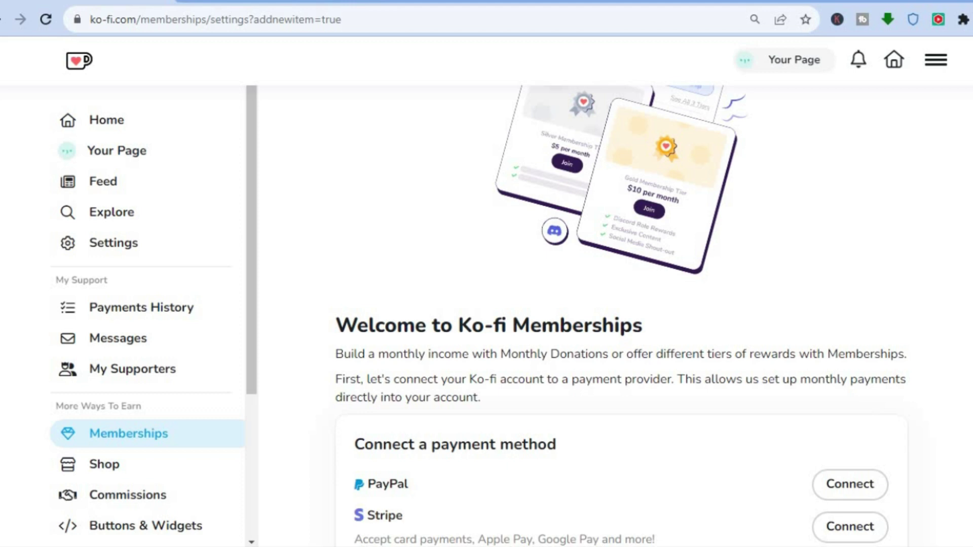
{"action": "scroll", "coordinate": [359, 241], "scroll_direction": "down", "scroll_amount": 1}
{"action": "scroll", "coordinate": [360, 241], "scroll_direction": "up", "scroll_amount": 3}
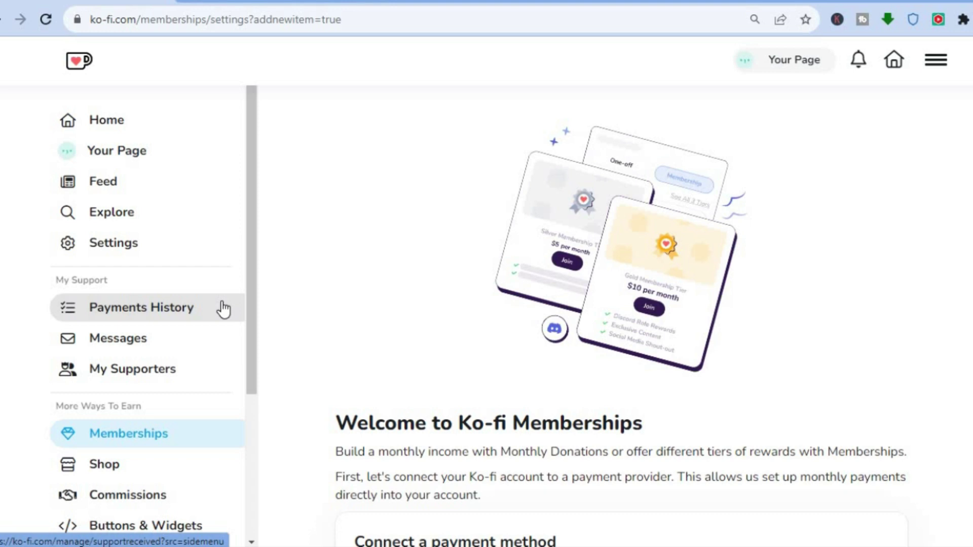
Check the Payments History, Messages and My Supporters sections of the account.
{"action": "left_click", "coordinate": [198, 310]}
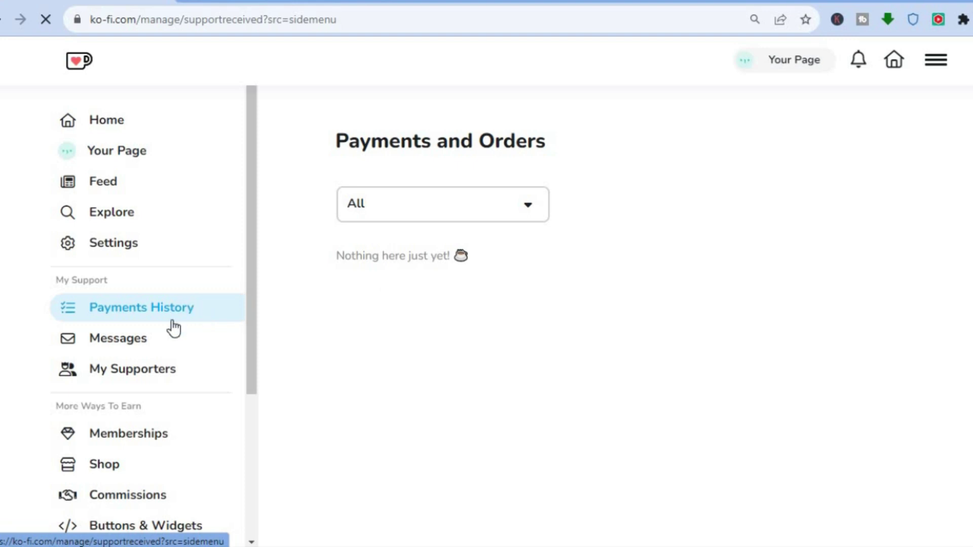
{"action": "left_click", "coordinate": [135, 345]}
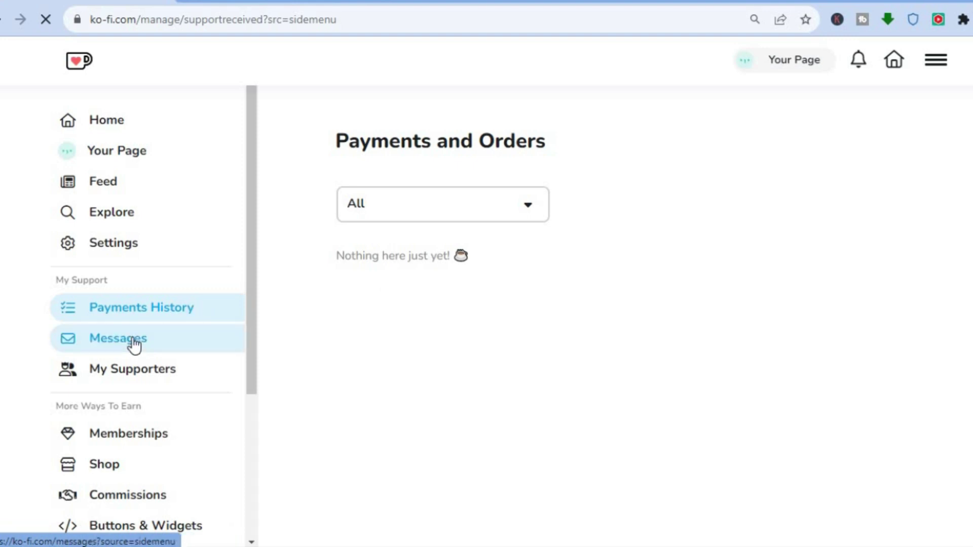
{"action": "left_click", "coordinate": [170, 384]}
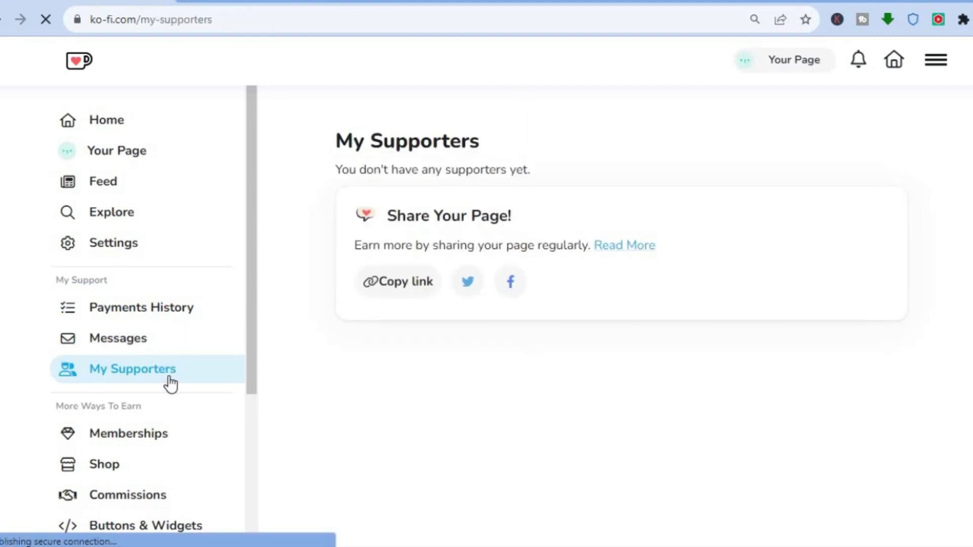
Return to the Memberships page and expand the additional account options to review the remaining ways to earn.
{"action": "scroll", "coordinate": [242, 449], "scroll_direction": "down", "scroll_amount": 1}
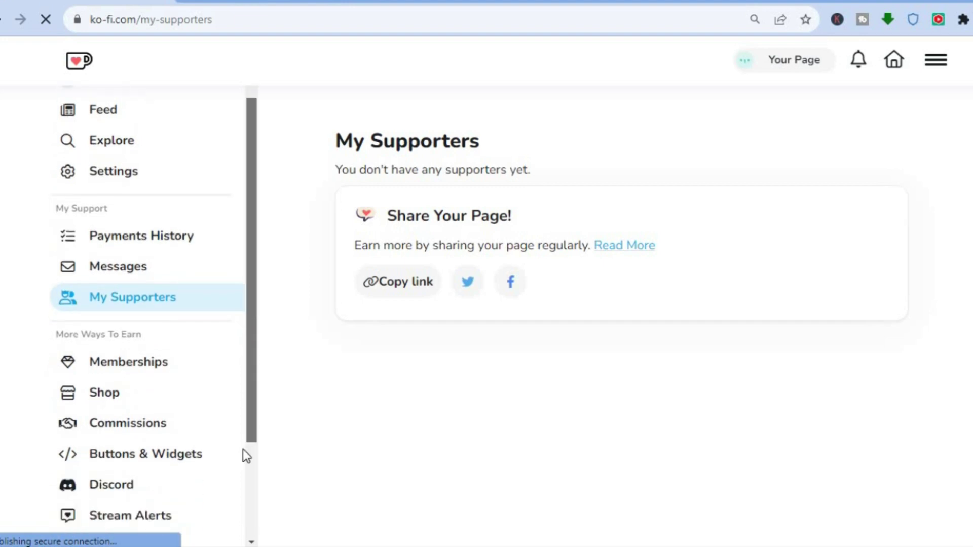
{"action": "scroll", "coordinate": [246, 455], "scroll_direction": "down", "scroll_amount": 2}
{"action": "left_click", "coordinate": [162, 242]}
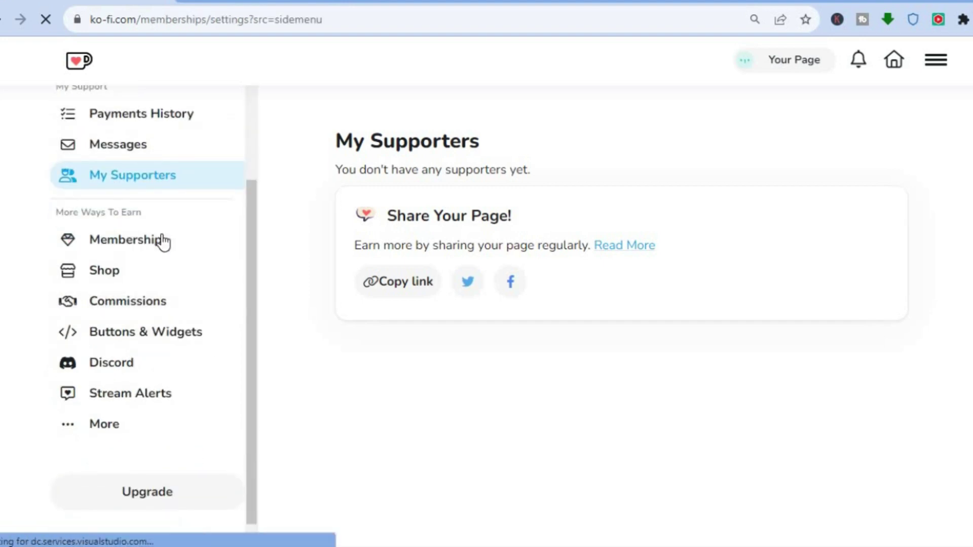
{"action": "scroll", "coordinate": [233, 380], "scroll_direction": "down", "scroll_amount": 3}
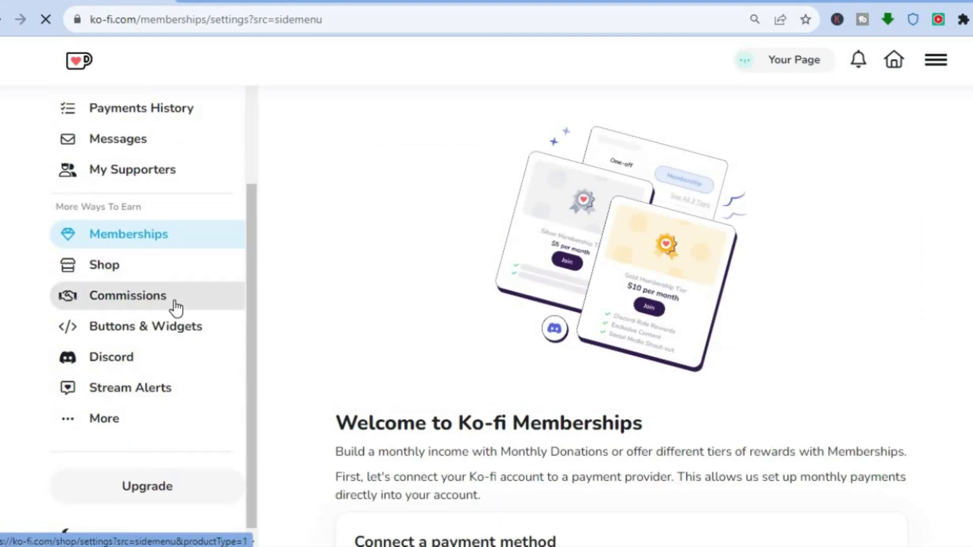
{"action": "left_click", "coordinate": [138, 428]}
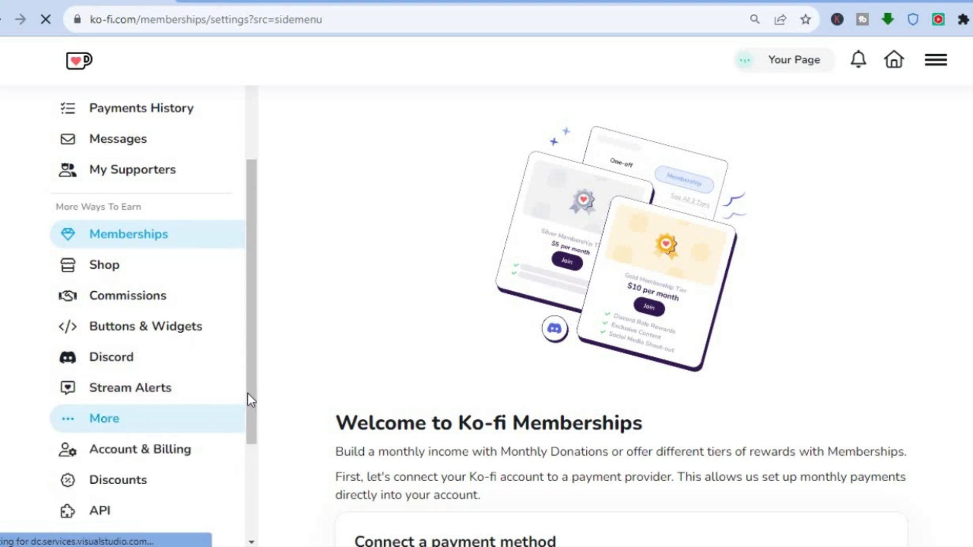
{"action": "left_click_drag", "start_coordinate": [249, 390], "coordinate": [248, 224]}
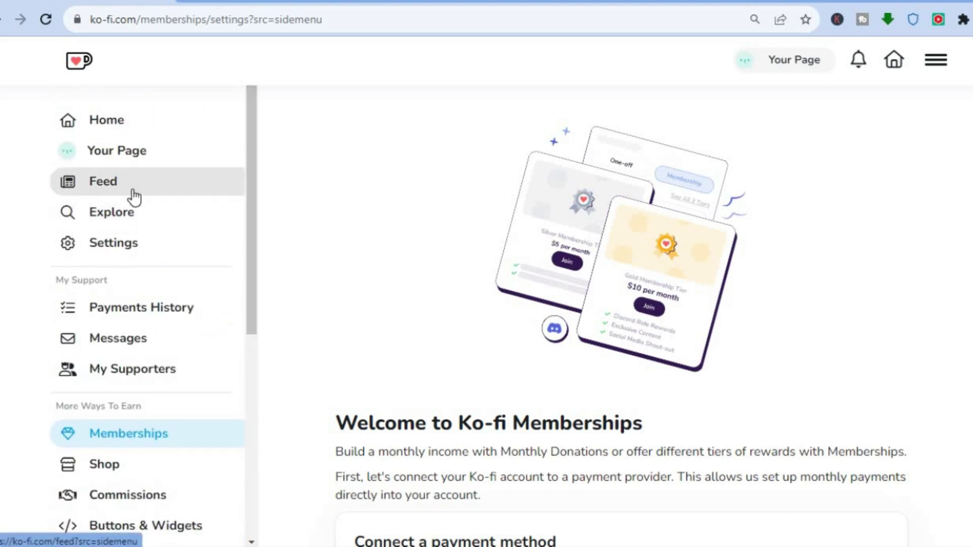